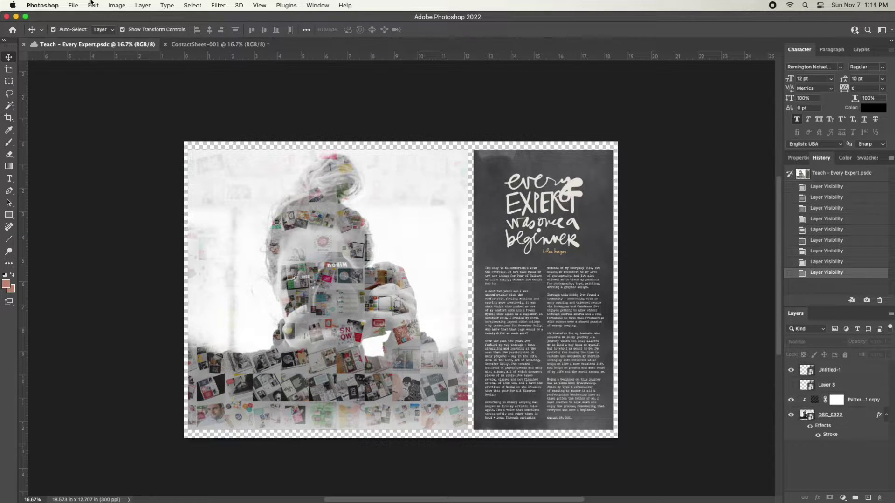
# - Create a new document from the 12x12 in @ 300 ppi preset with Transparent background contents
pyautogui.click(72, 5)
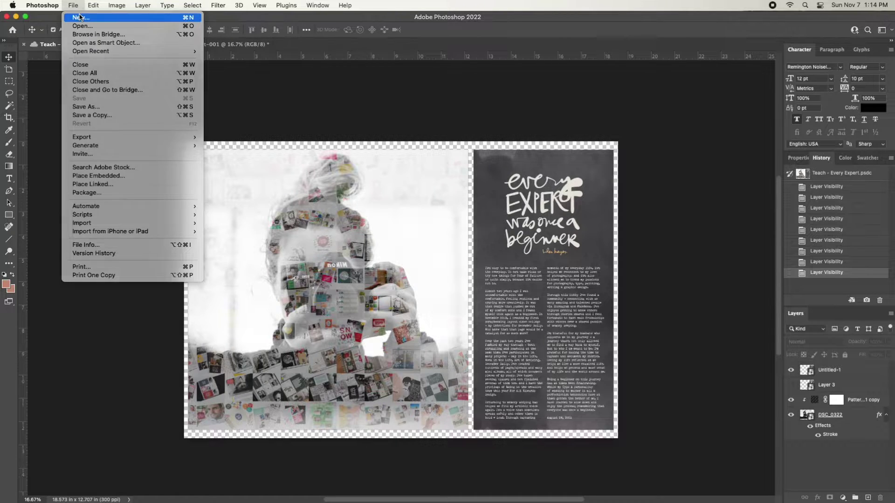
pyautogui.click(80, 18)
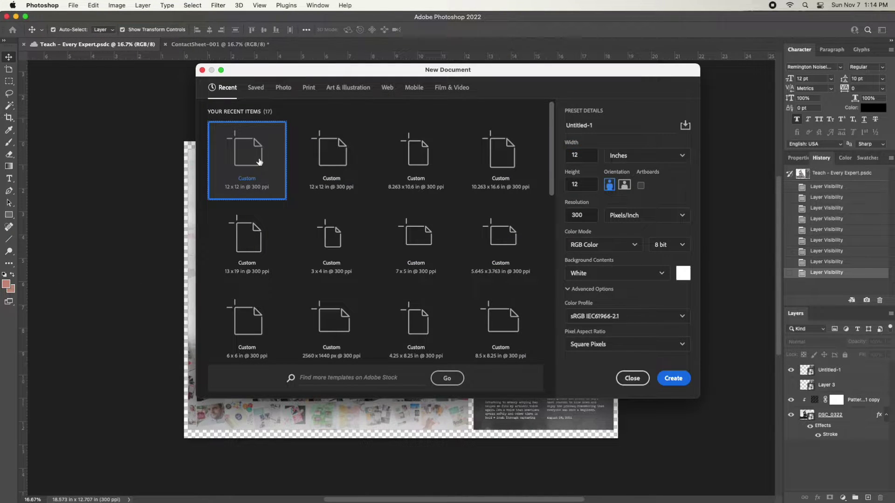
pyautogui.doubleClick(585, 216)
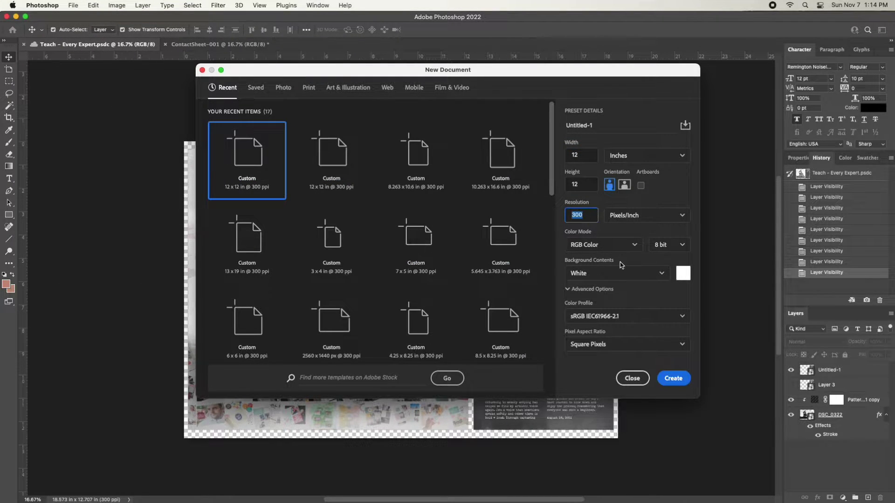
pyautogui.click(615, 275)
pyautogui.click(627, 357)
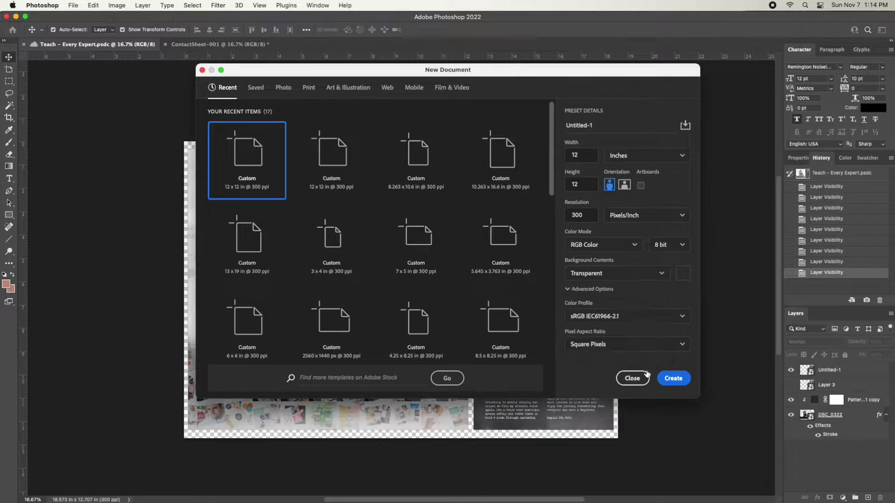
pyautogui.click(678, 379)
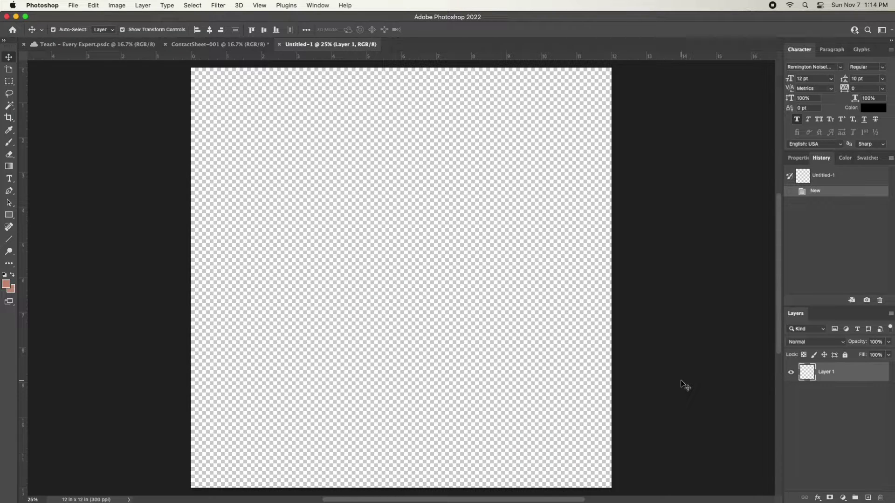
pyautogui.moveTo(436, 502)
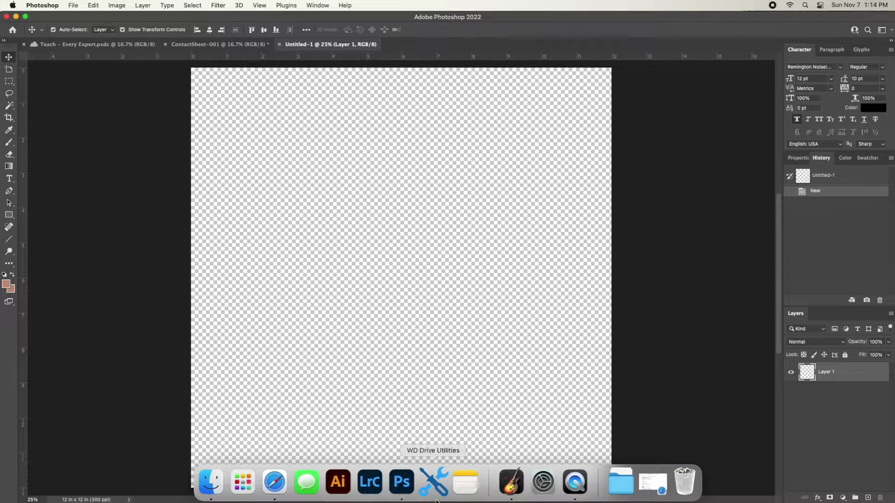
pyautogui.click(213, 487)
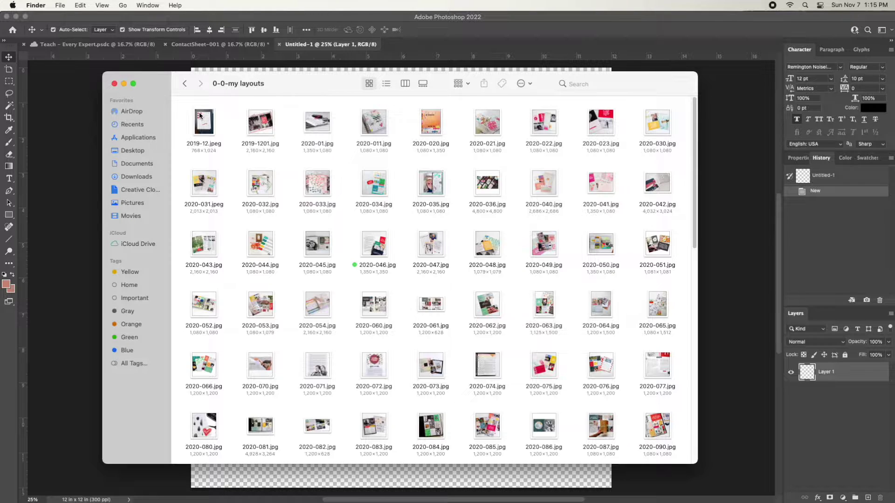
pyautogui.moveTo(246, 83)
pyautogui.scroll(-10, 338, 240)
pyautogui.scroll(-10, 339, 240)
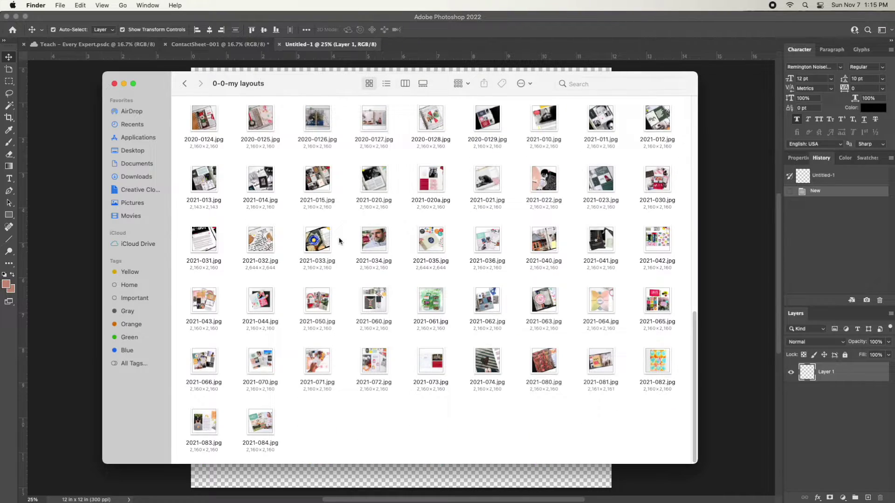
pyautogui.scroll(10, 338, 240)
pyautogui.scroll(10, 338, 240)
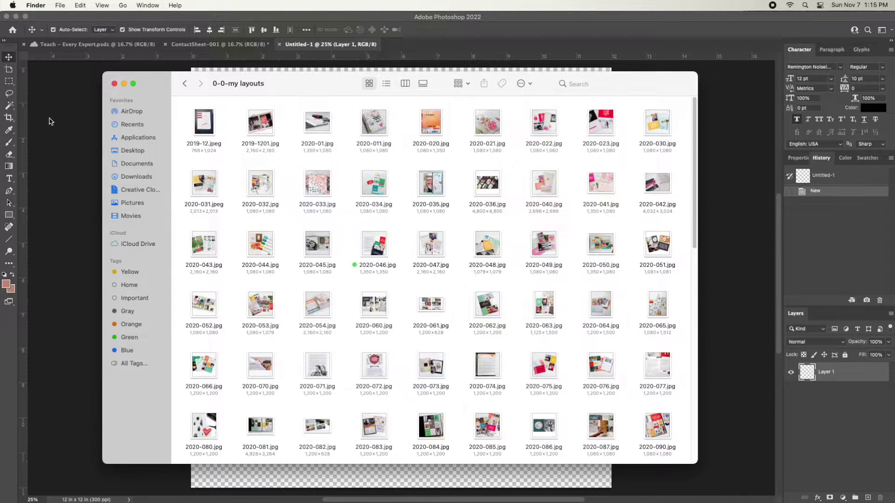
pyautogui.click(75, 120)
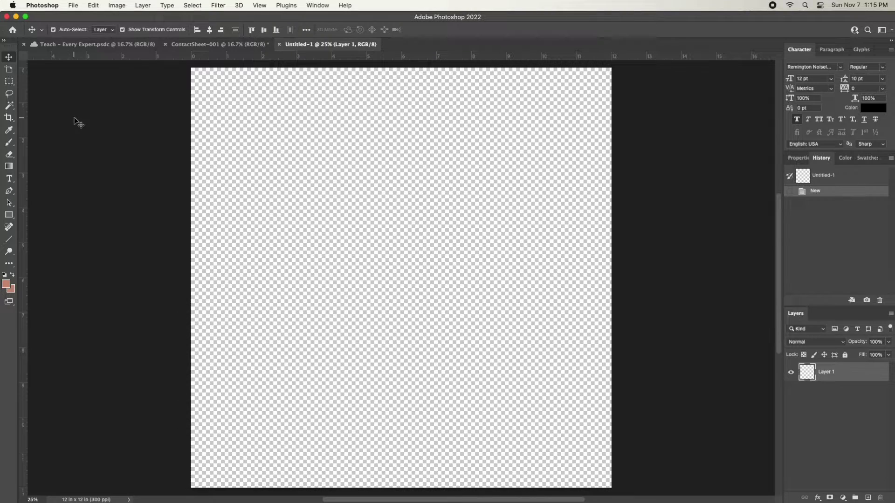
# - Bring up the Contact Sheet II dialog from File > Automate
pyautogui.click(77, 6)
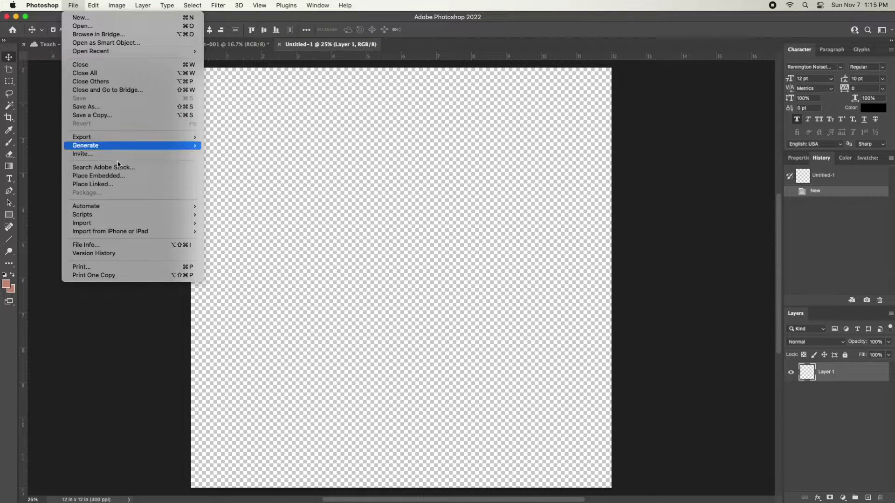
pyautogui.moveTo(132, 206)
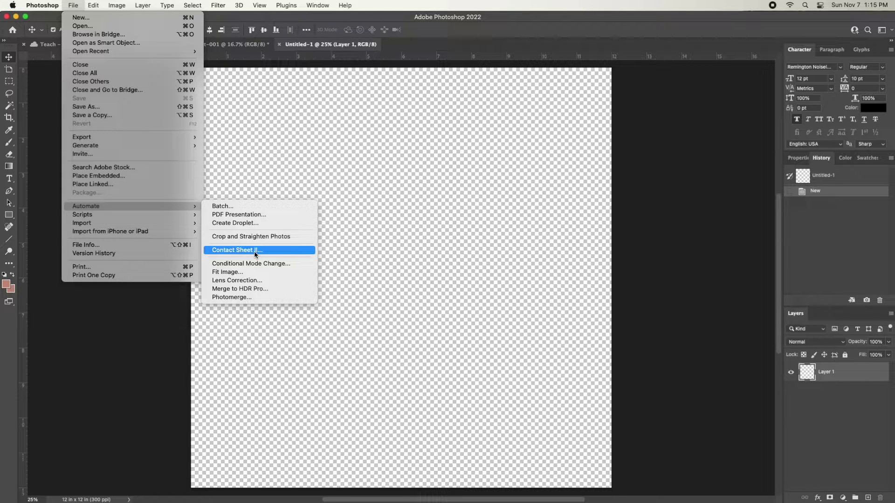
pyautogui.click(255, 252)
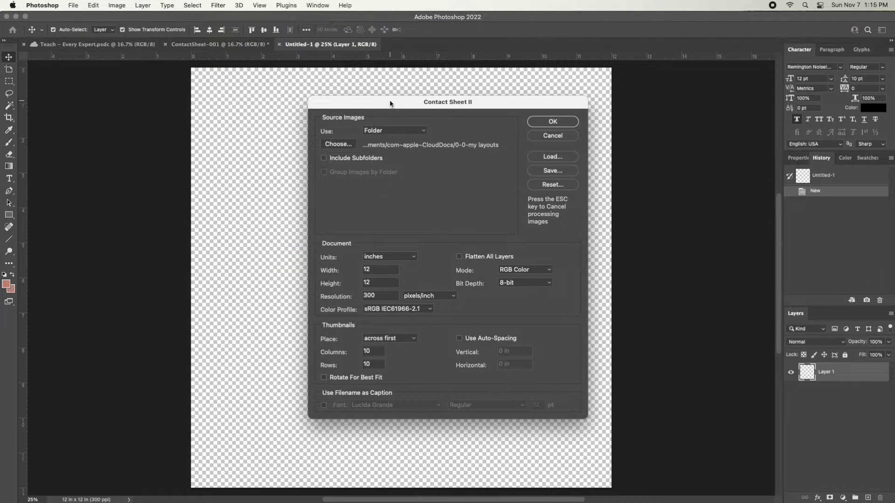
# - Build a 10x10 Contact Sheet II from the '0-0-my layouts' folder at 12x12 in, 300 ppi
pyautogui.moveTo(391, 104); pyautogui.dragTo(199, 88)
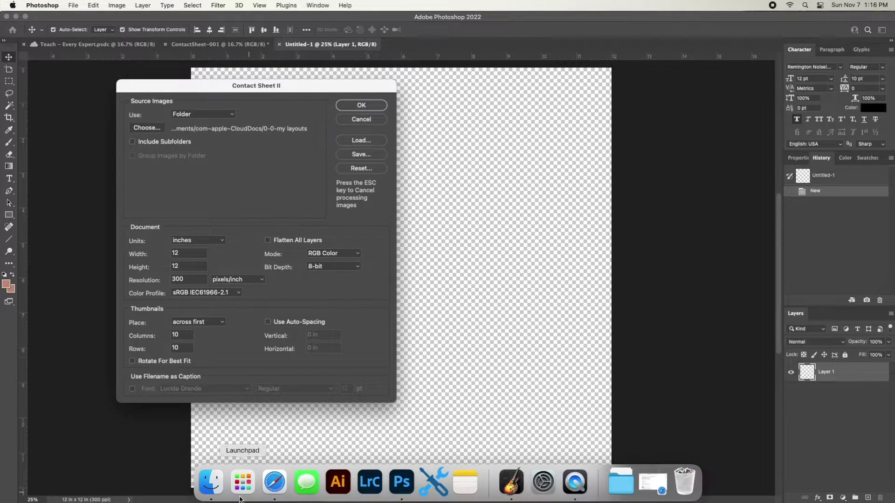
pyautogui.click(211, 485)
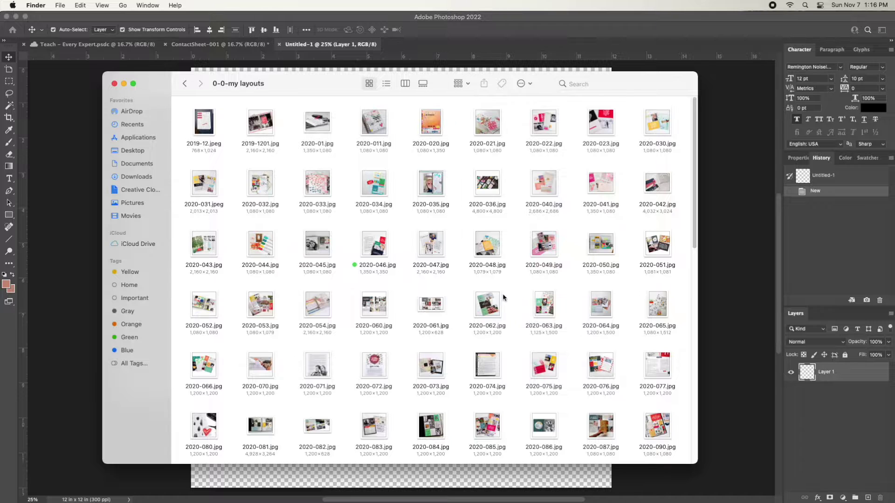
pyautogui.click(123, 84)
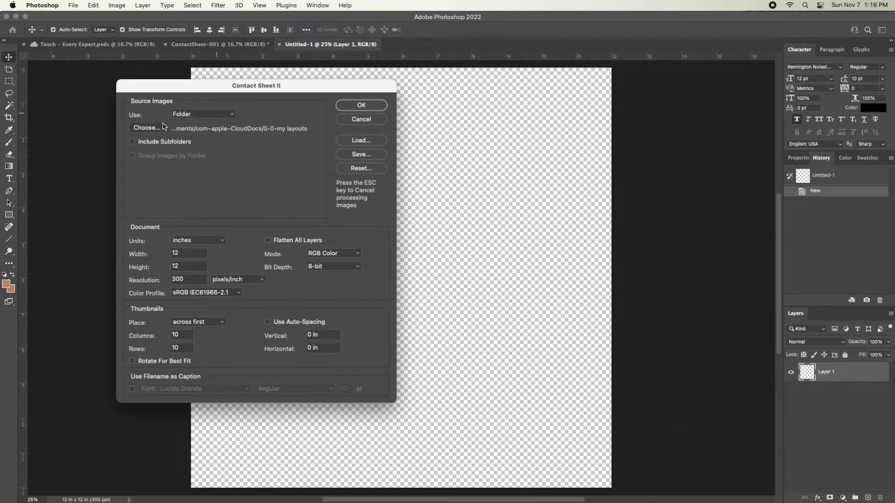
pyautogui.click(159, 128)
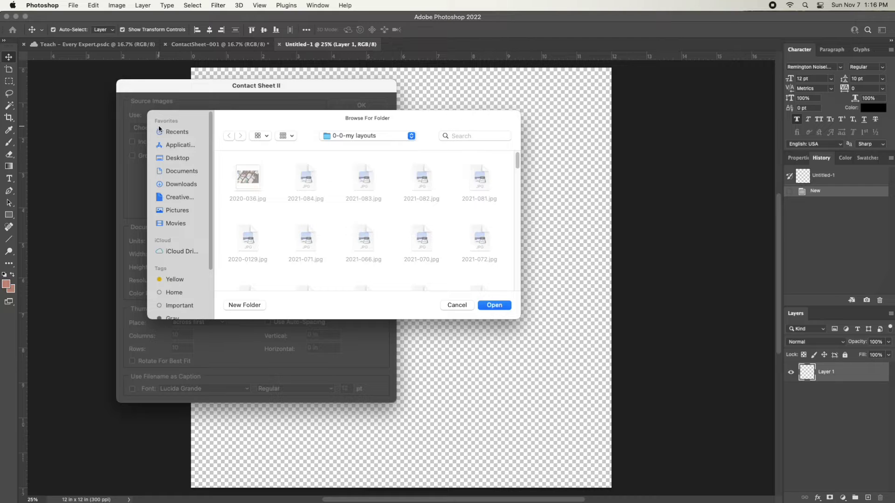
pyautogui.click(379, 136)
pyautogui.click(432, 130)
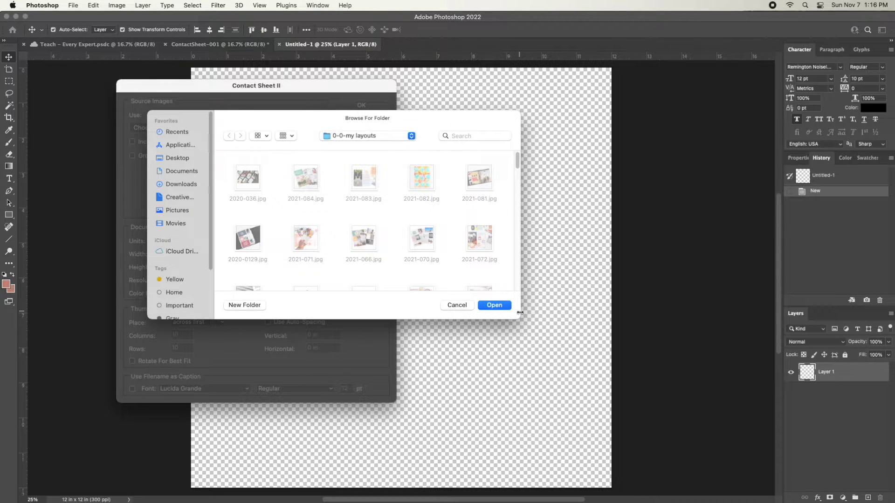
pyautogui.click(501, 306)
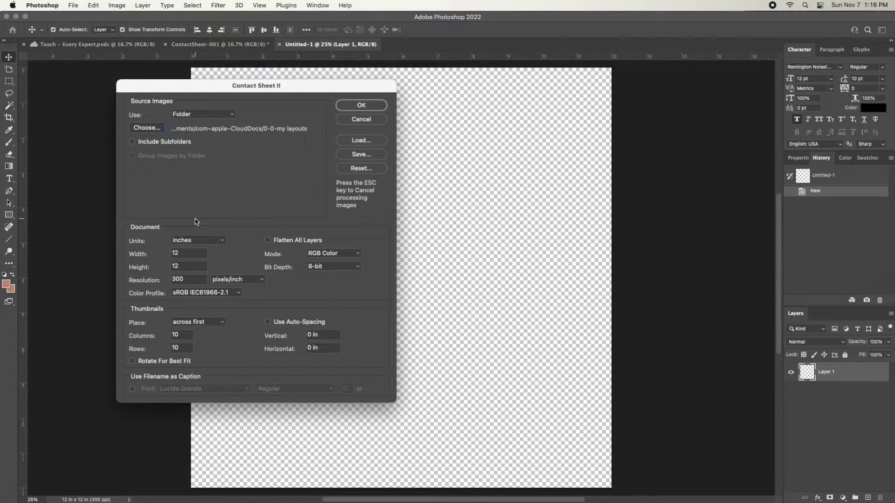
pyautogui.click(179, 333)
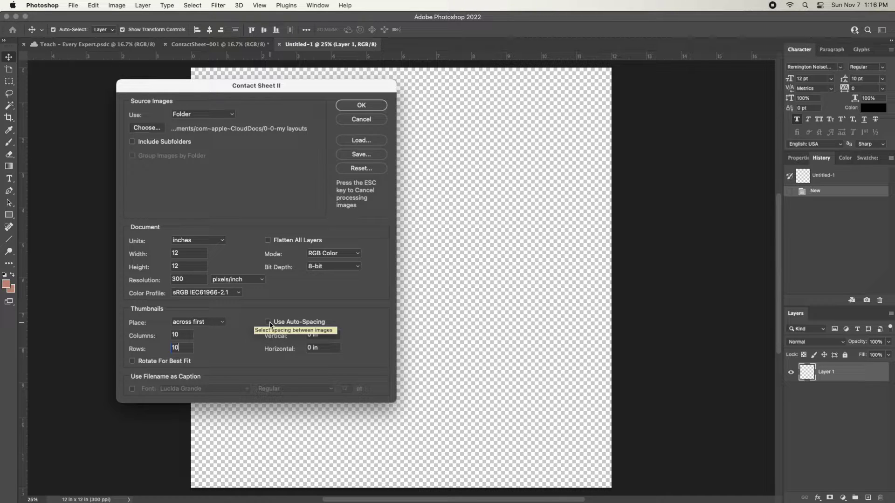
pyautogui.click(369, 108)
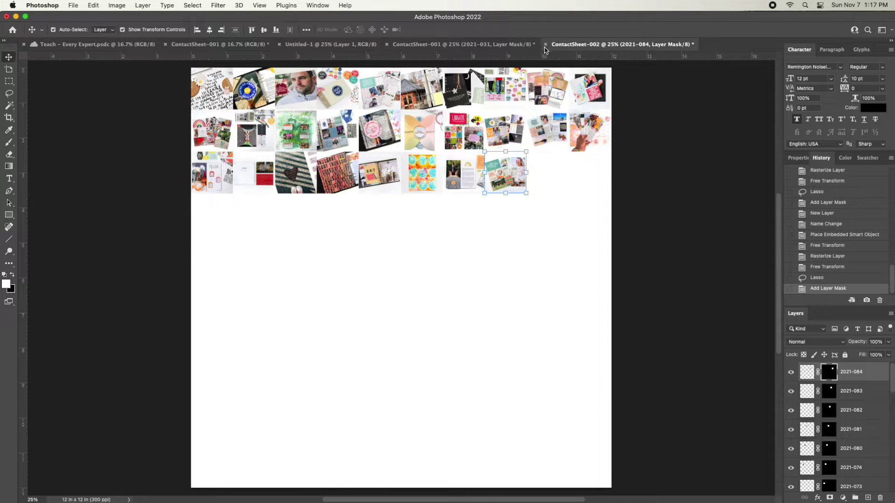
# - Close ContactSheet-002 without saving and zoom out on ContactSheet-001
pyautogui.click(546, 45)
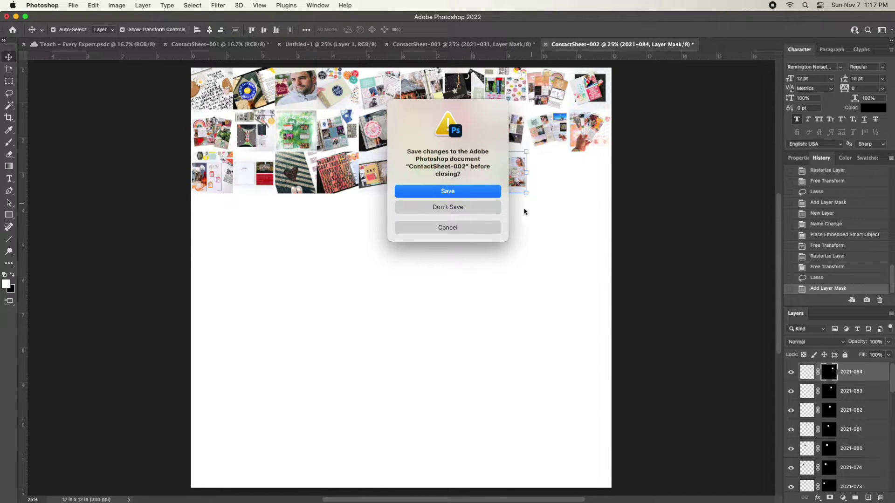
pyautogui.click(492, 206)
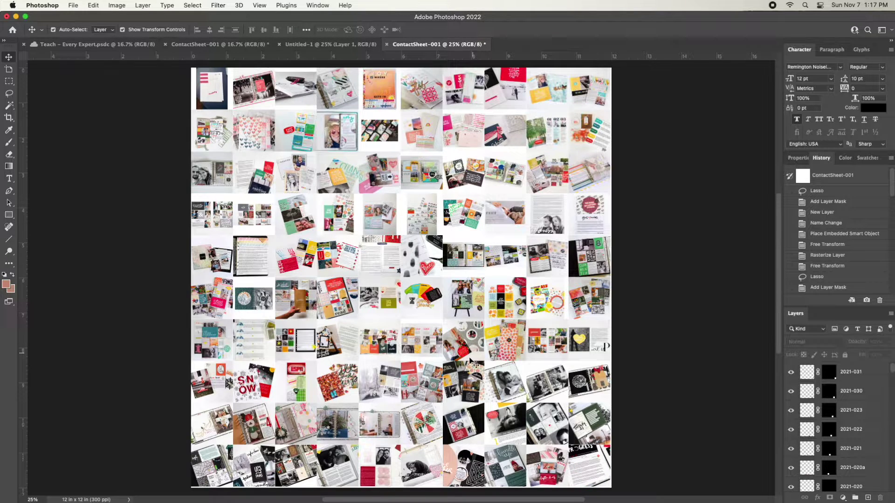
pyautogui.hotkey('ctrl', '0')
pyautogui.hotkey('ctrl', '-')
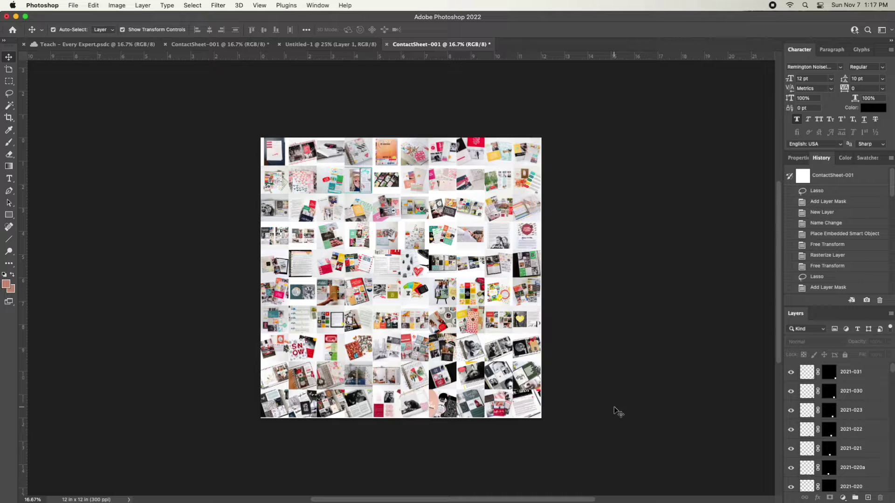
# - Hide the white Background layer at the bottom of the Layers panel
pyautogui.scroll(-3, 830, 393)
pyautogui.scroll(-3, 830, 393)
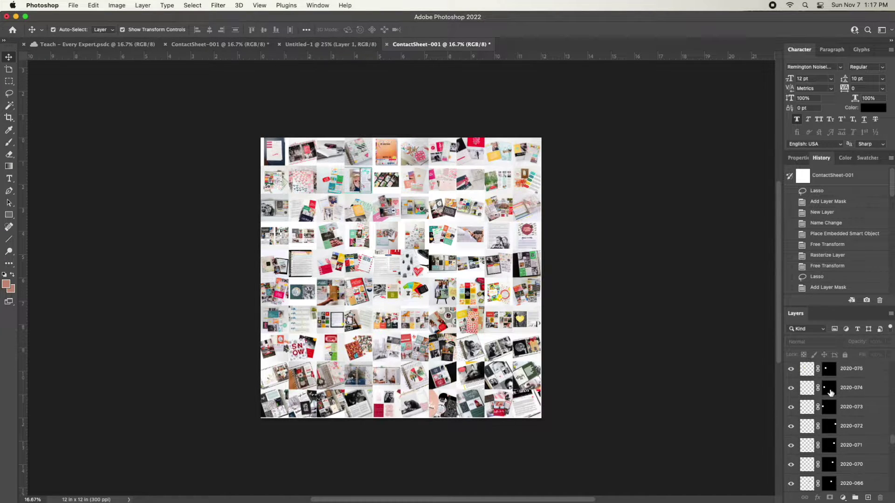
pyautogui.scroll(-3, 830, 393)
pyautogui.scroll(-3, 830, 393)
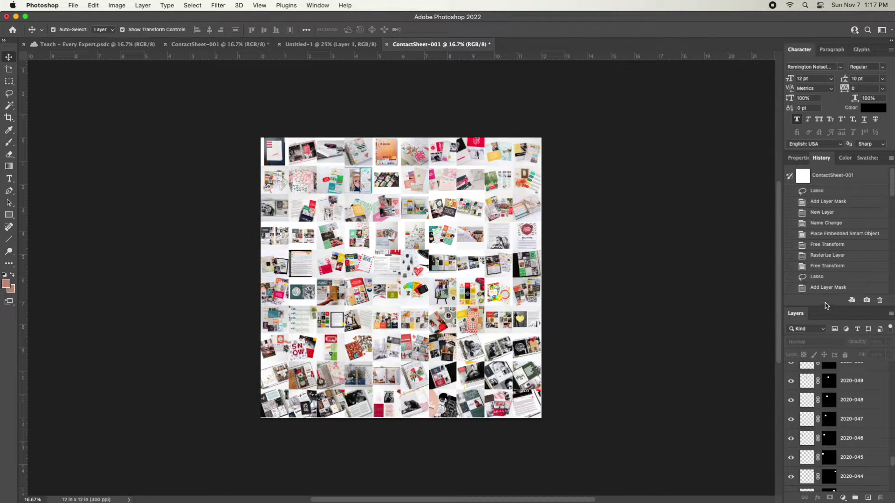
pyautogui.moveTo(826, 306); pyautogui.dragTo(825, 243)
pyautogui.scroll(-5, 860, 386)
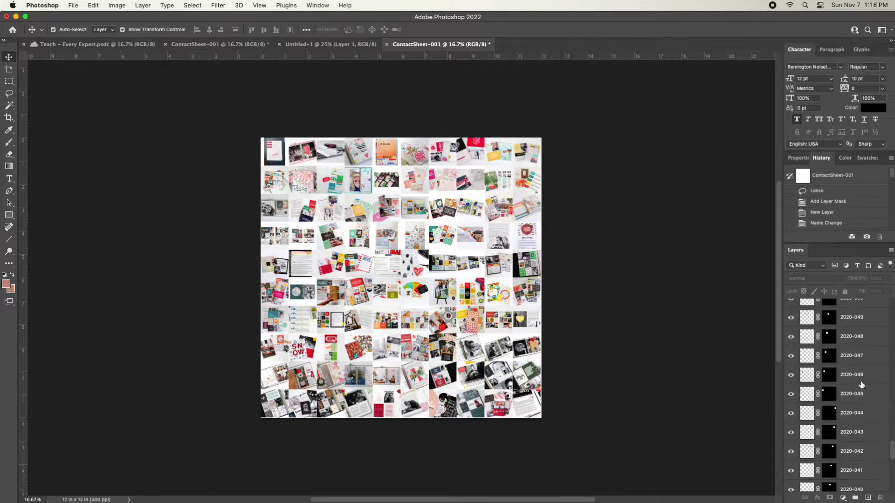
pyautogui.scroll(-5, 859, 386)
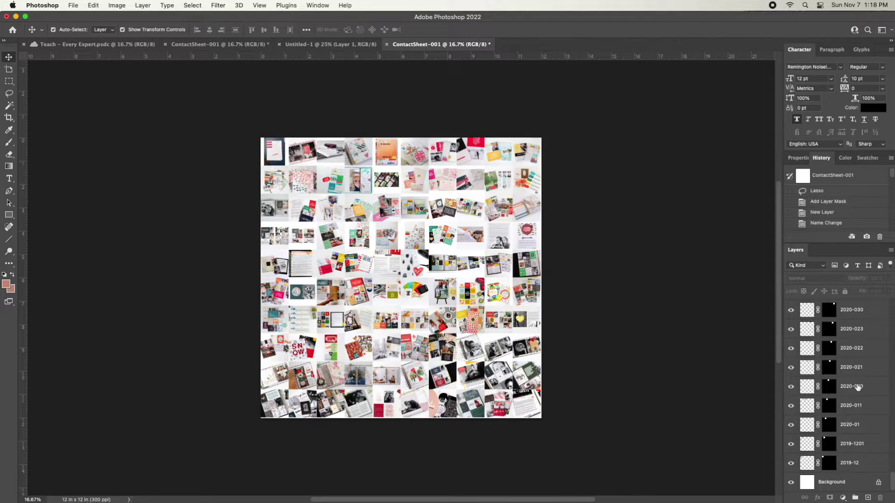
pyautogui.click(791, 482)
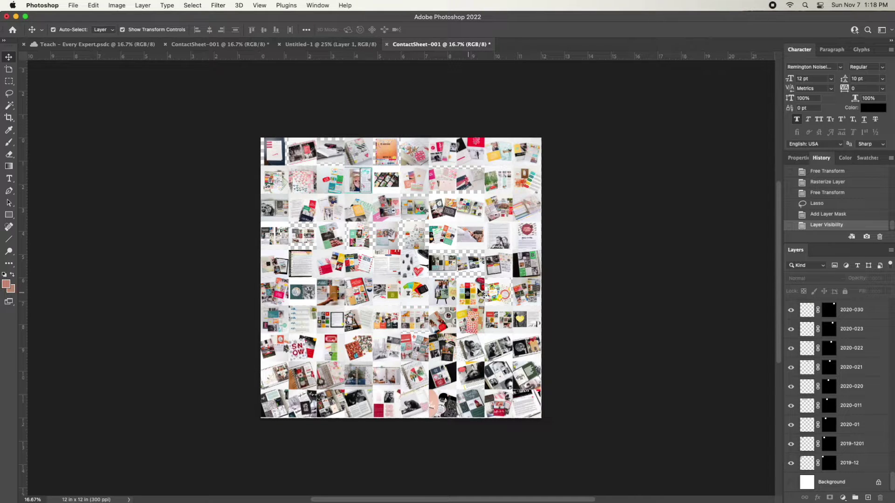
pyautogui.click(111, 2)
# - Trim the transparent pixels from all sides of the contact sheet
pyautogui.click(121, 109)
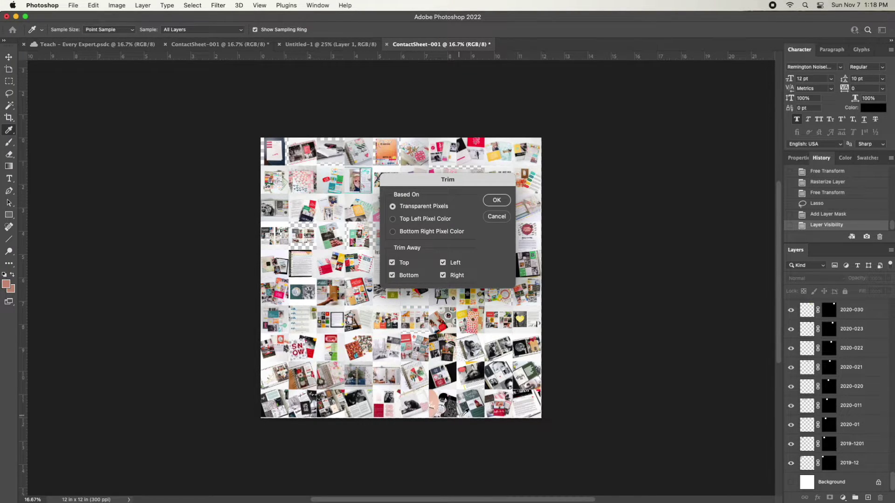
pyautogui.click(496, 201)
pyautogui.press('v')
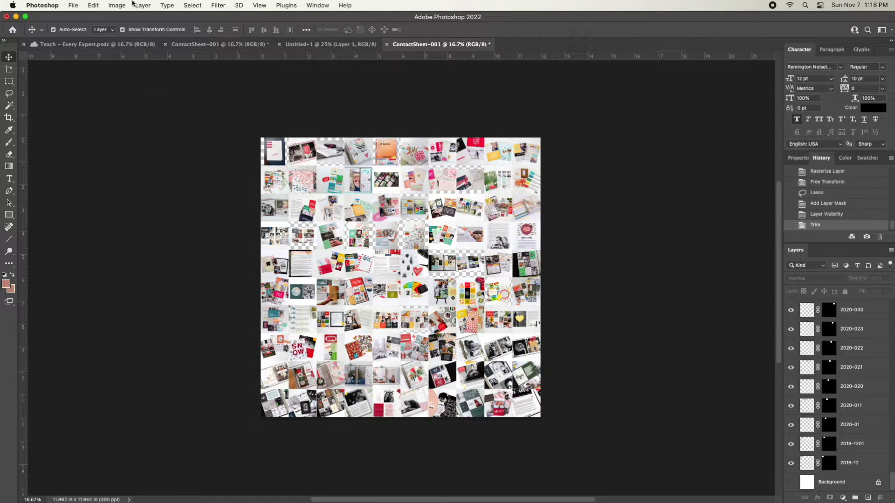
# - Resize the contact sheet to a width of 12 inches in Image Size
pyautogui.click(116, 6)
pyautogui.click(143, 75)
pyautogui.write('12')
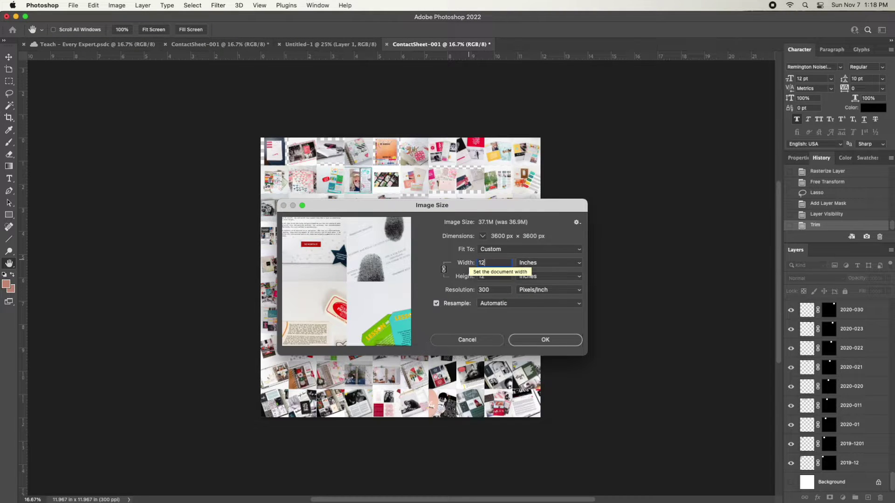
pyautogui.press('Return')
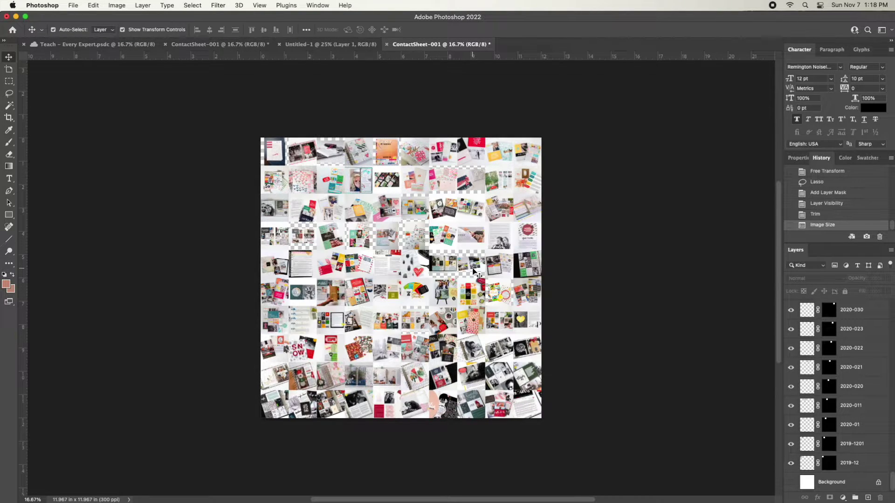
pyautogui.click(275, 154)
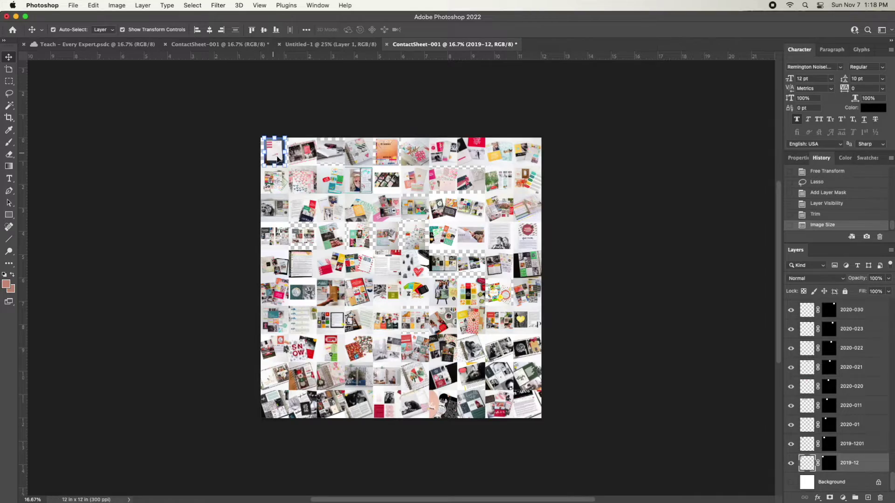
# - Unlink layer 2020-063 from its mask, scale it to about 146% and shift it left
pyautogui.press('super+equal')
pyautogui.press('super+equal')
pyautogui.press('super+equal')
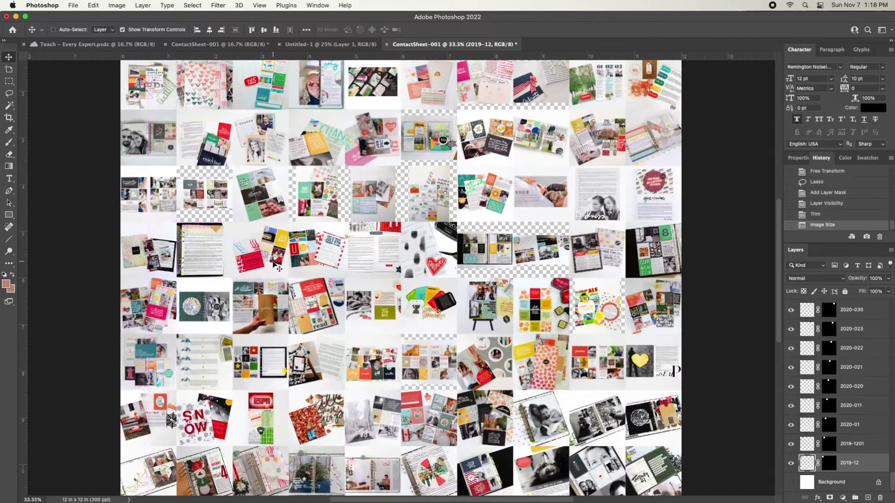
pyautogui.click(112, 159)
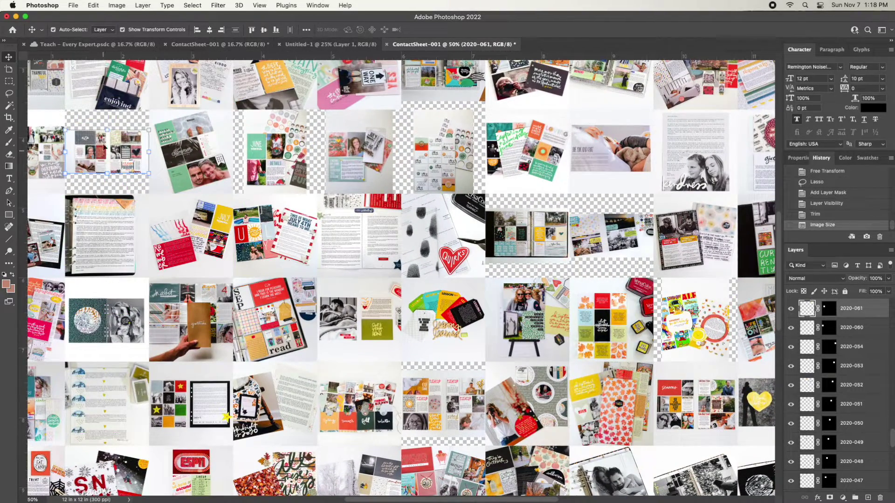
pyautogui.click(259, 152)
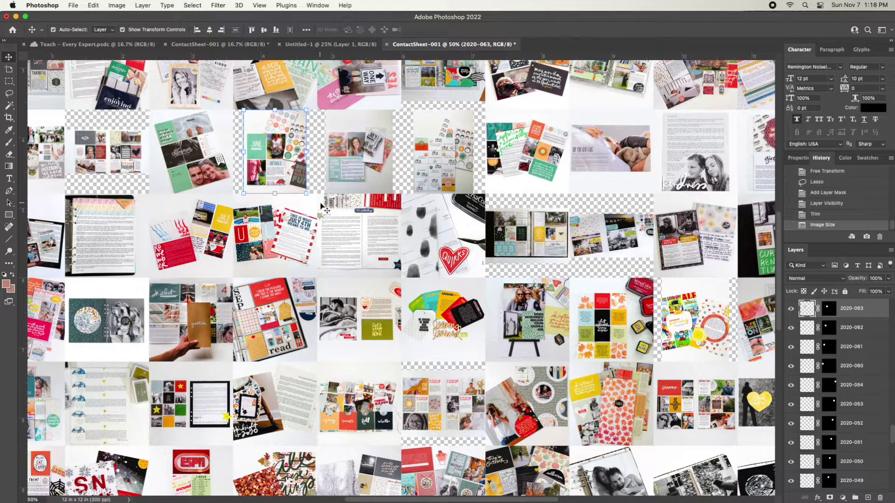
pyautogui.scroll(1, 853, 355)
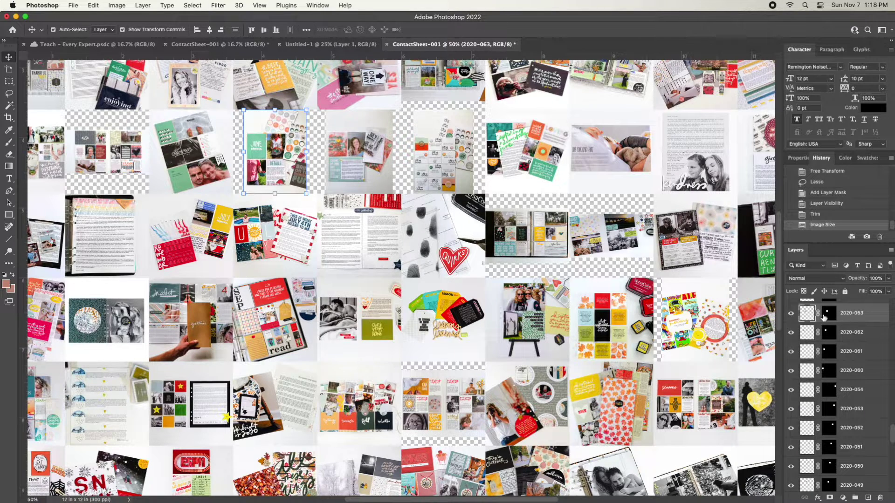
pyautogui.click(817, 313)
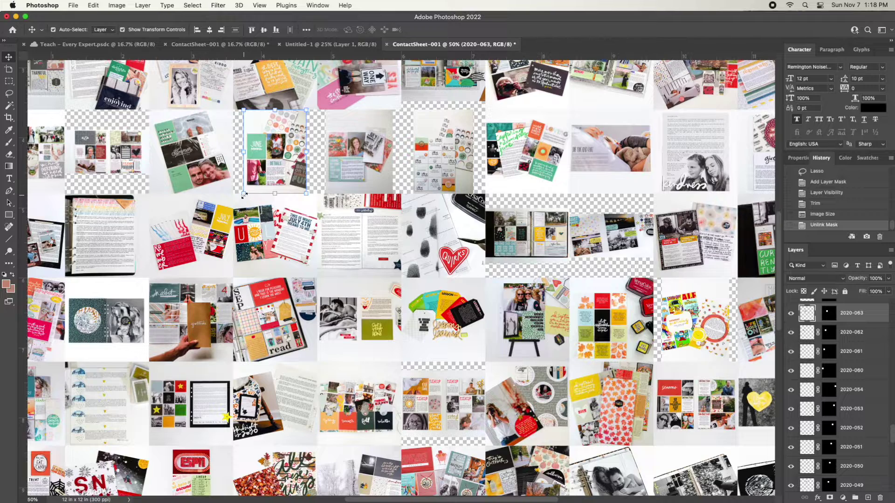
pyautogui.moveTo(242, 195); pyautogui.dragTo(233, 208)
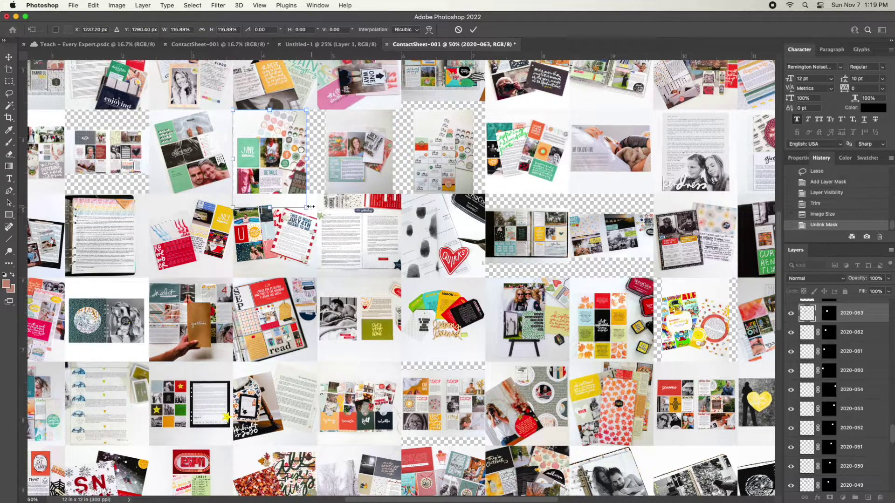
pyautogui.moveTo(308, 207); pyautogui.dragTo(324, 232)
pyautogui.moveTo(276, 123); pyautogui.dragTo(277, 124)
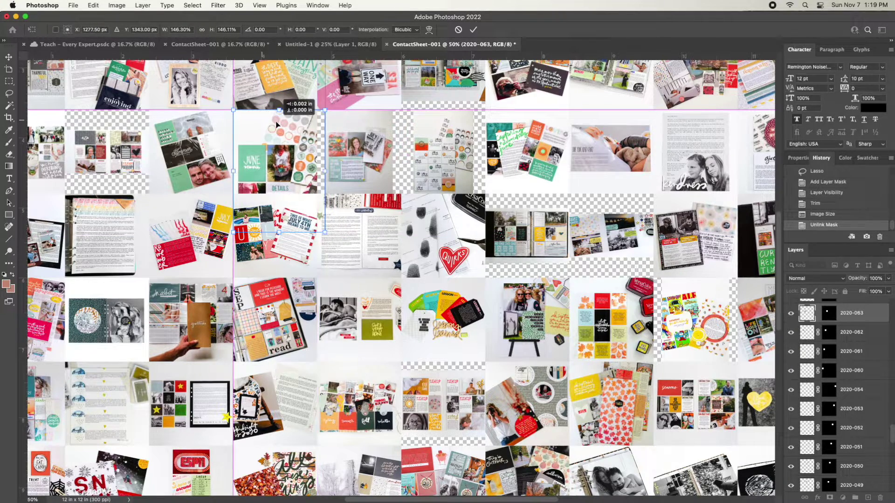
pyautogui.moveTo(276, 124)
pyautogui.mouseDown()
pyautogui.moveTo(238, 122)
pyautogui.moveTo(296, 125)
pyautogui.moveTo(262, 126)
pyautogui.moveTo(270, 104)
pyautogui.mouseUp()
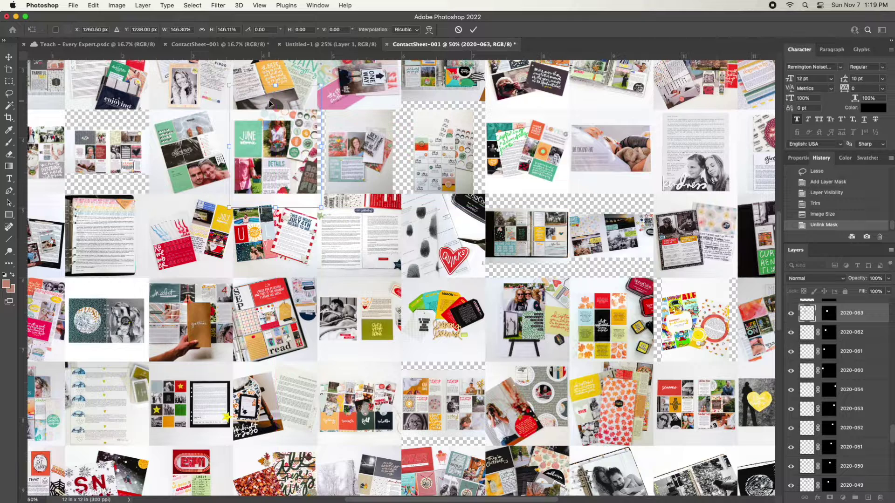
pyautogui.press('Return')
# - Unlink layer 2020-064's mask, scale the photo to about 134% and nudge it up
pyautogui.click(348, 154)
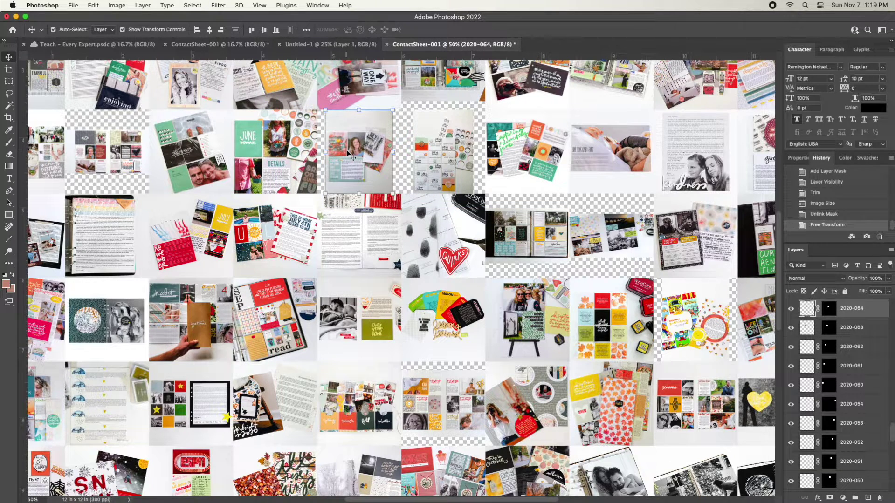
pyautogui.click(817, 309)
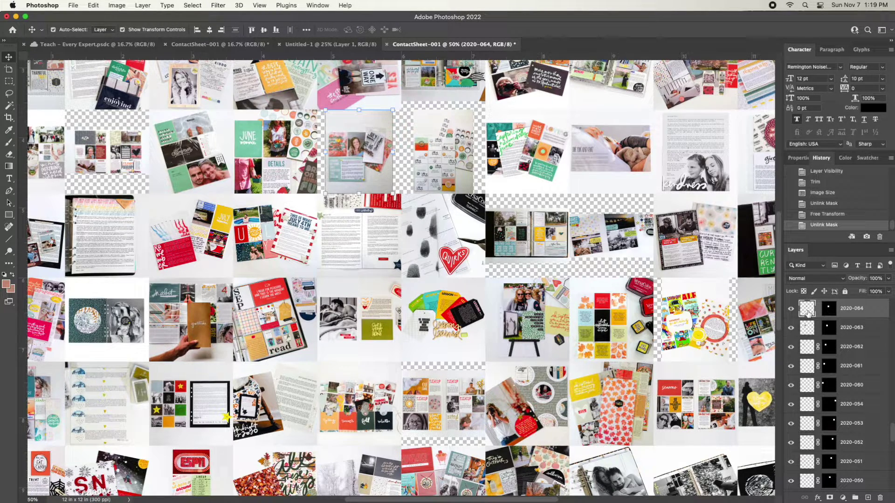
pyautogui.click(829, 312)
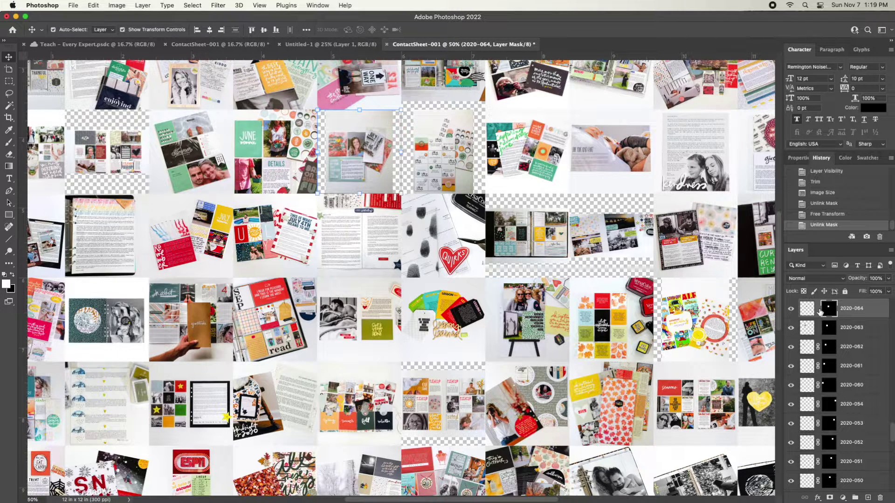
pyautogui.click(806, 309)
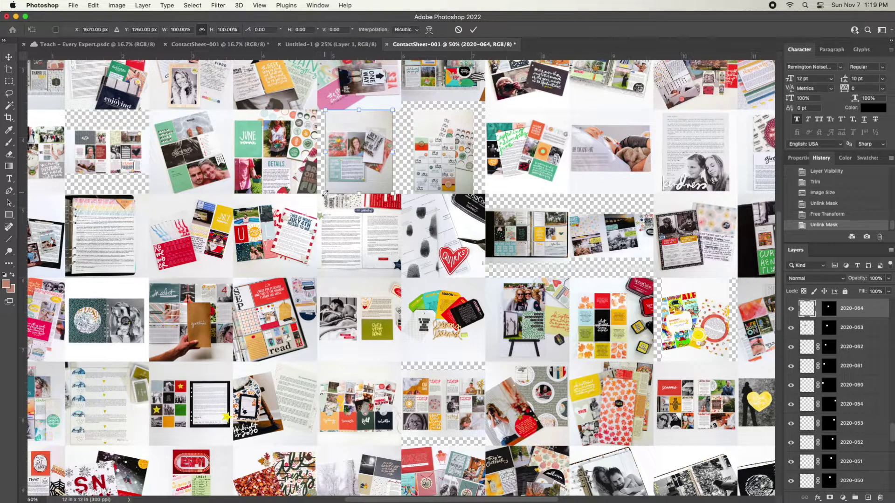
pyautogui.moveTo(321, 190); pyautogui.dragTo(308, 206)
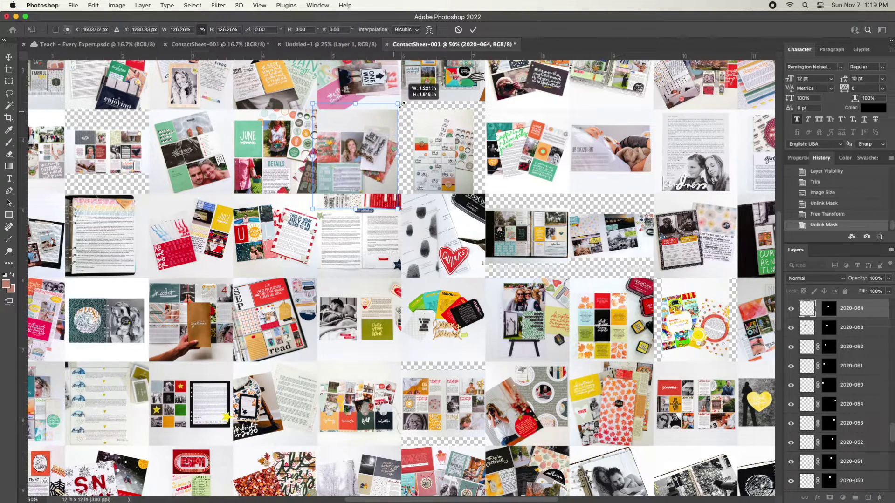
pyautogui.moveTo(394, 110); pyautogui.dragTo(404, 90)
pyautogui.moveTo(375, 153); pyautogui.dragTo(377, 144)
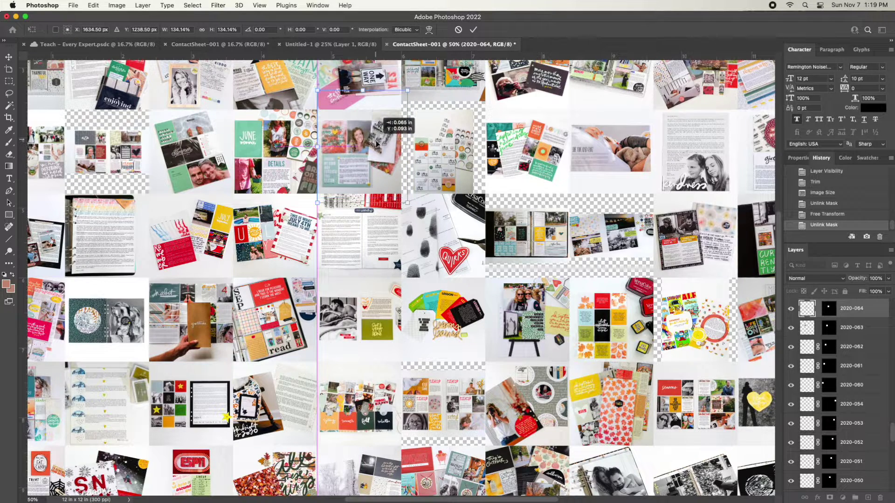
pyautogui.press('Return')
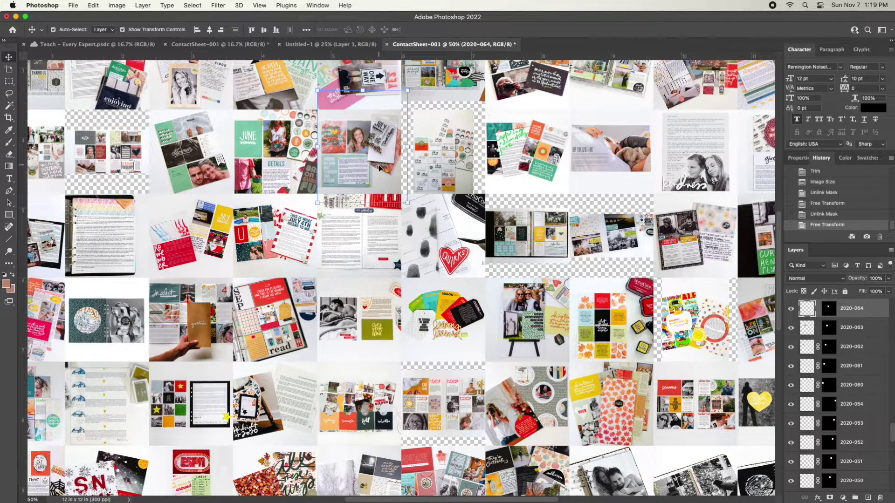
# - Scroll back, select tile 2020-065 and zoom out to view the whole sheet
pyautogui.scroll(2, 382, 187)
pyautogui.scroll(2, 389, 210)
pyautogui.scroll(1, 396, 233)
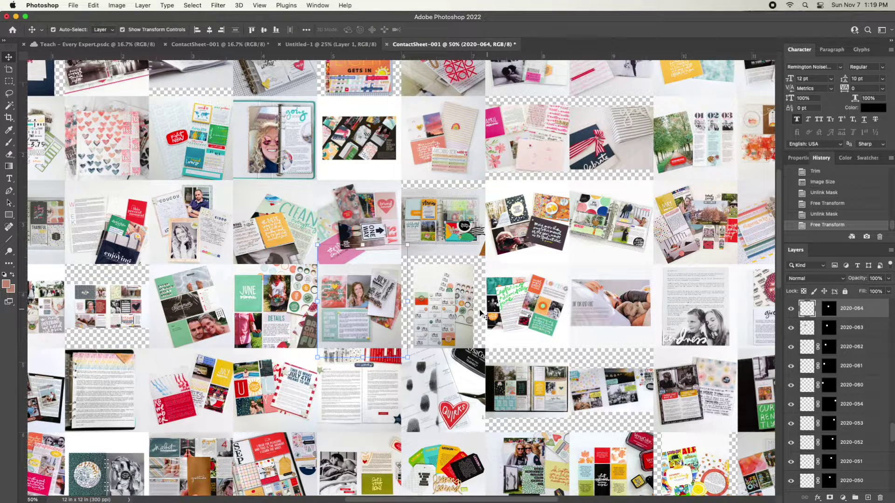
pyautogui.click(455, 302)
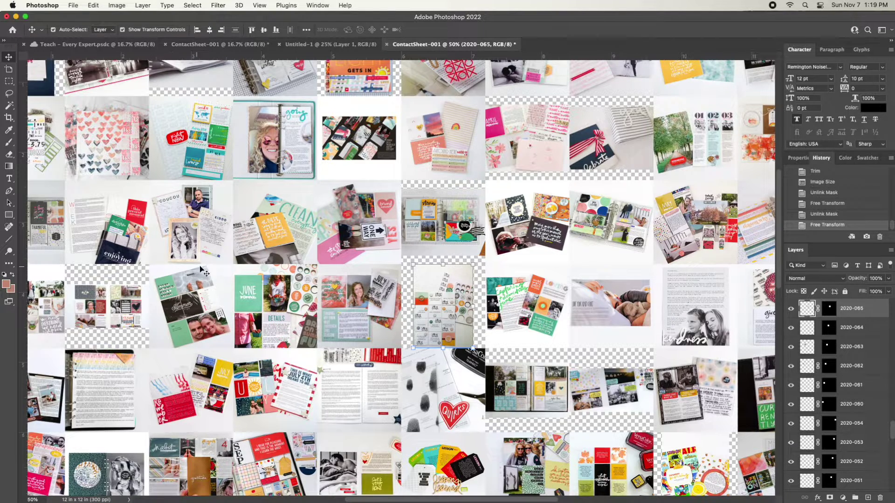
pyautogui.scroll(3, 194, 196)
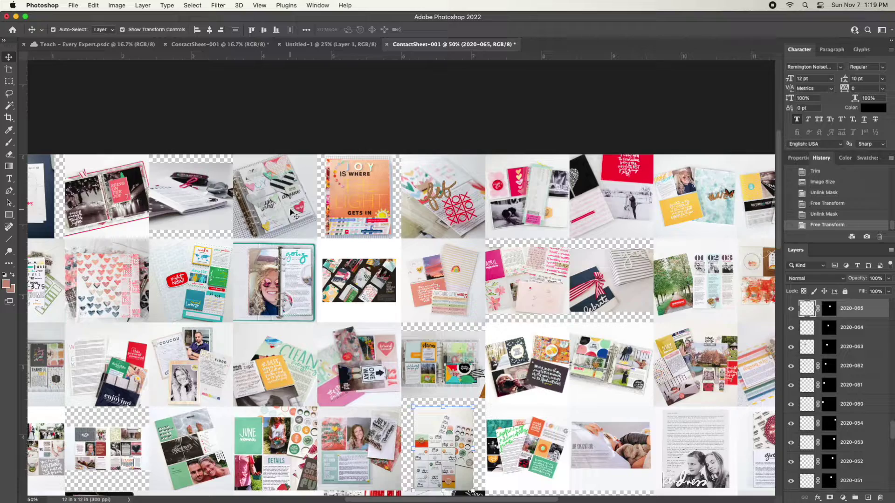
pyautogui.scroll(-1, 329, 277)
pyautogui.scroll(-1, 321, 272)
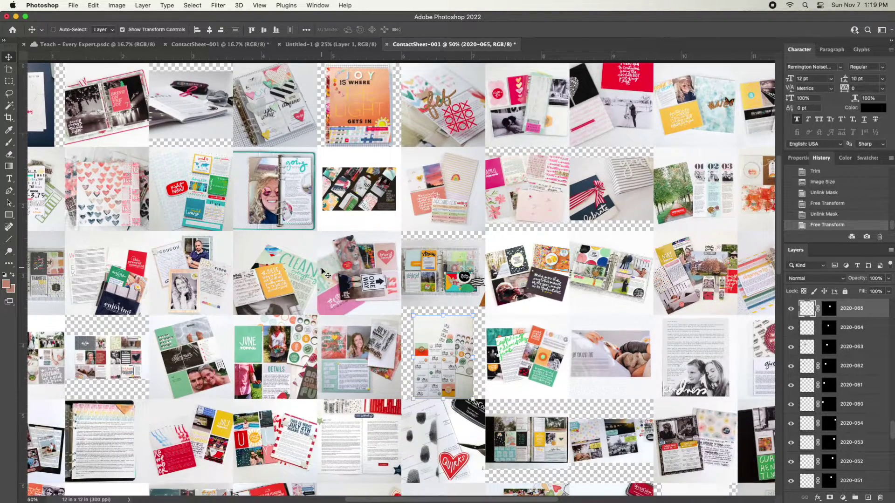
pyautogui.press('super+minus')
pyautogui.press('super+minus')
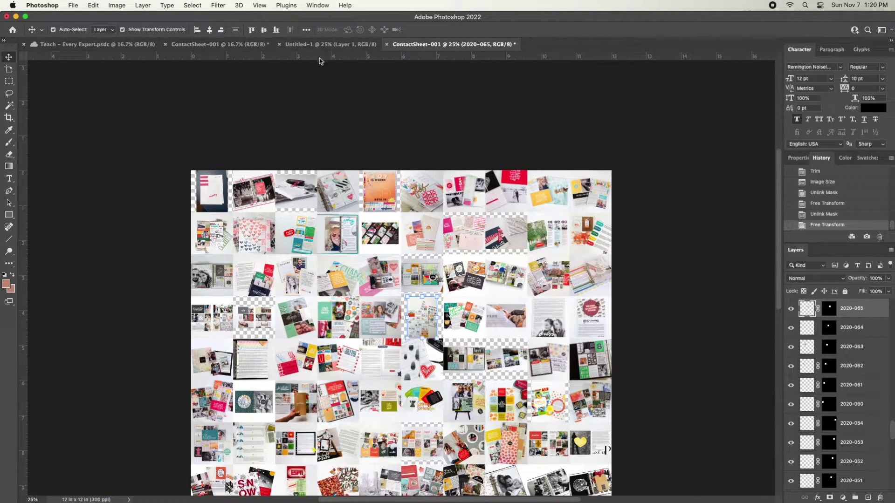
# - In the Teach – Every Expert document, release the clipping mask on Pattern Fill 1 copy
pyautogui.click(326, 44)
pyautogui.click(205, 44)
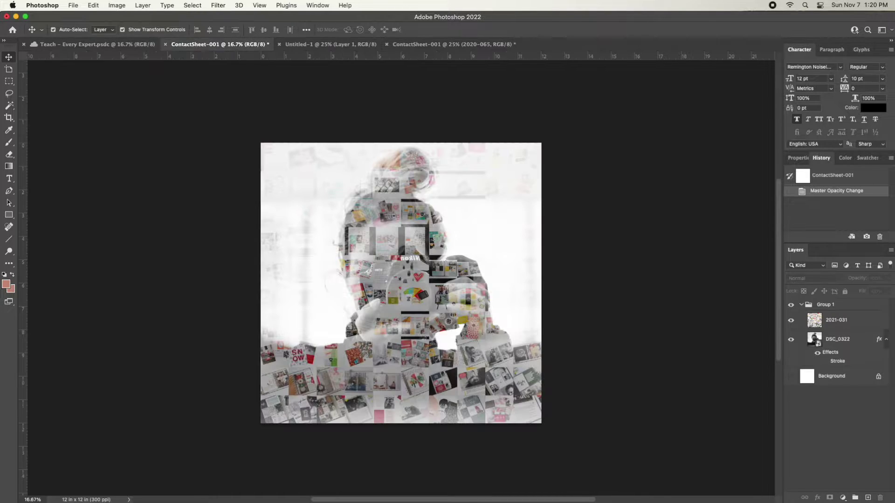
pyautogui.click(117, 44)
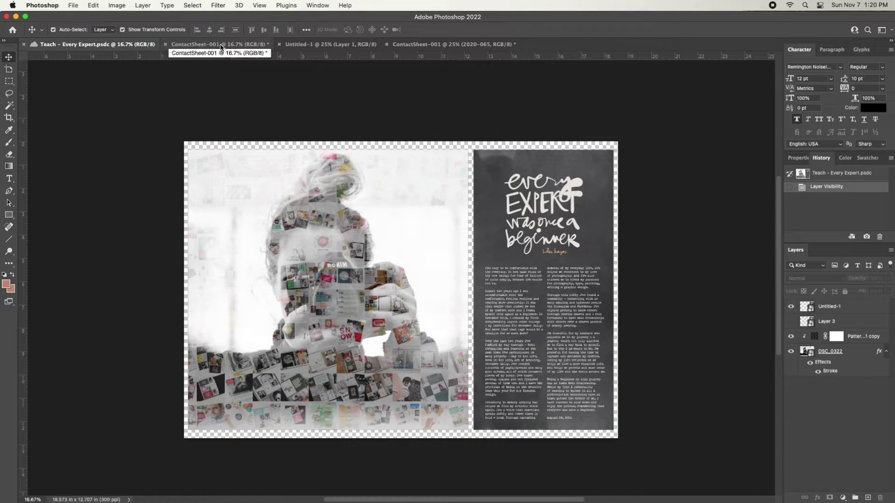
pyautogui.click(792, 351)
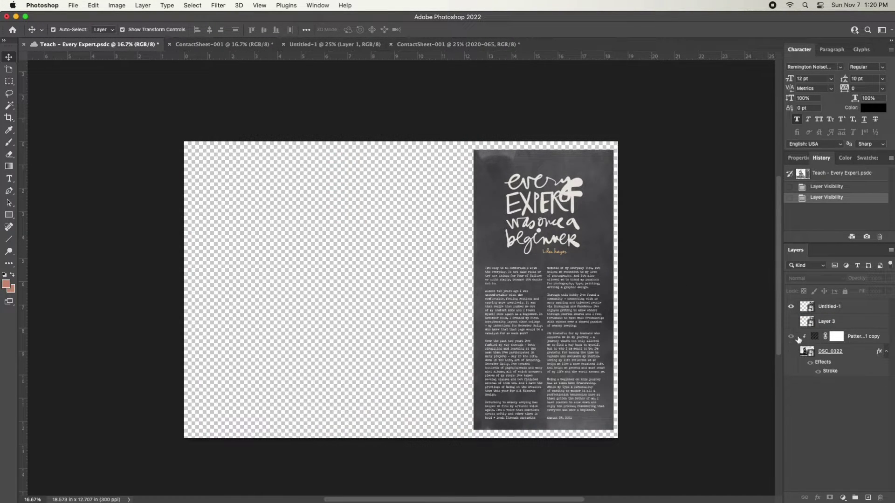
pyautogui.click(845, 338)
pyautogui.click(791, 337)
pyautogui.rightClick(836, 335)
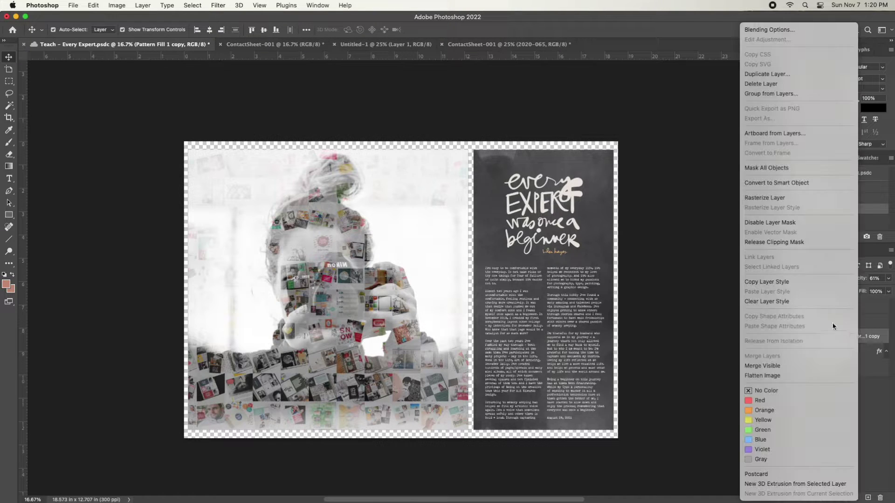
pyautogui.click(774, 242)
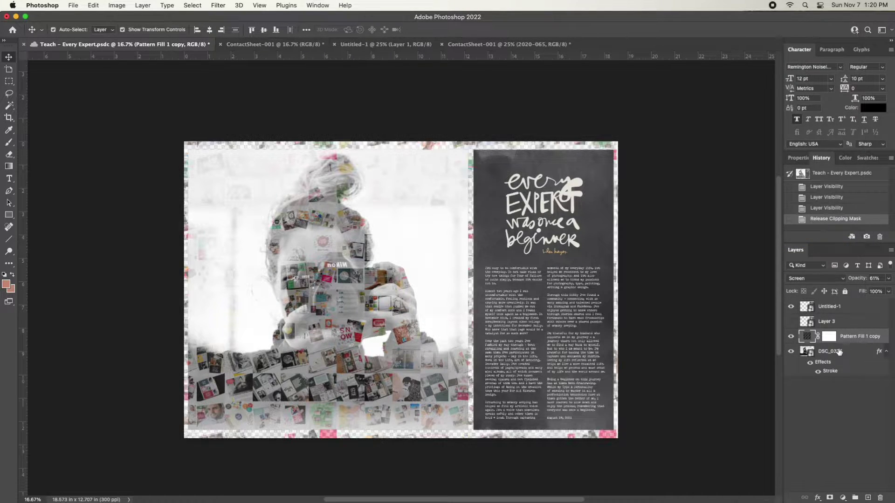
# - Try Normal blending at 100% opacity, then revert to the Release Clipping Mask history state
pyautogui.click(819, 280)
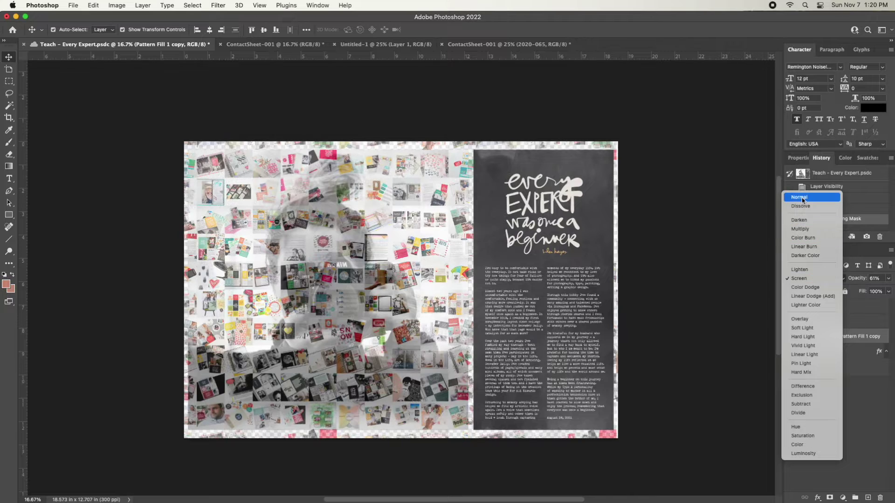
pyautogui.click(802, 198)
pyautogui.click(889, 280)
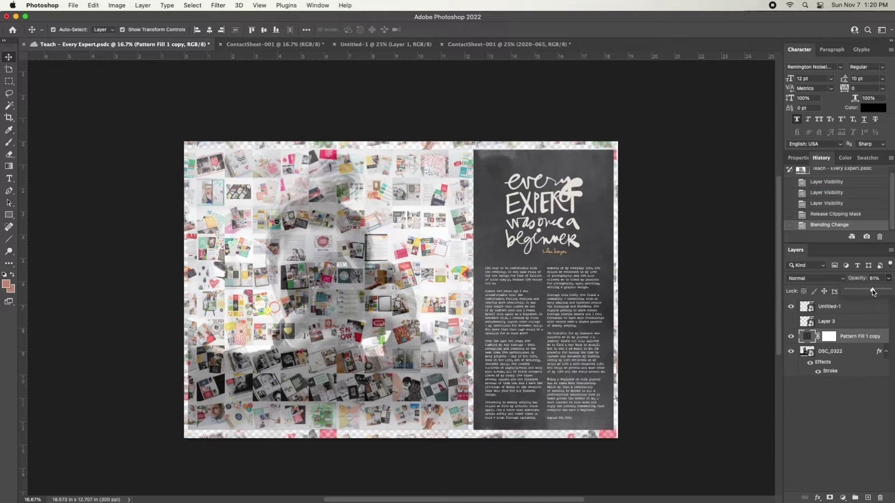
pyautogui.moveTo(874, 290); pyautogui.dragTo(889, 290)
pyautogui.click(790, 351)
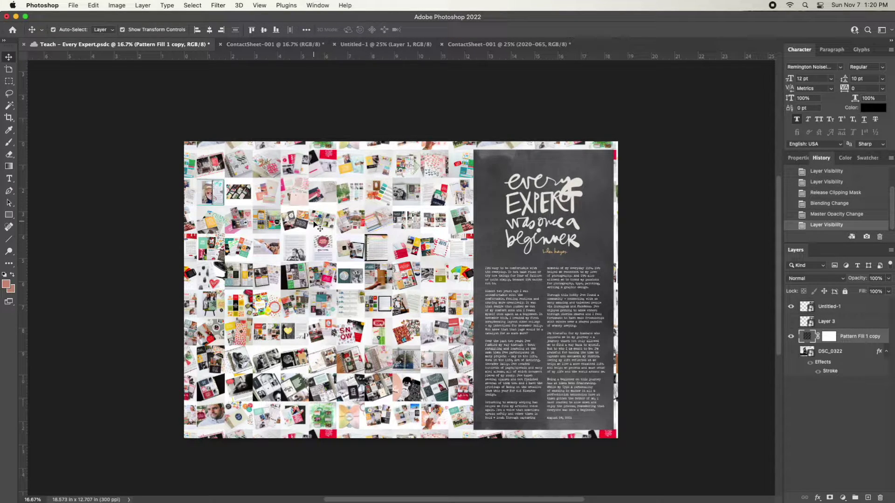
pyautogui.click(832, 215)
pyautogui.click(829, 193)
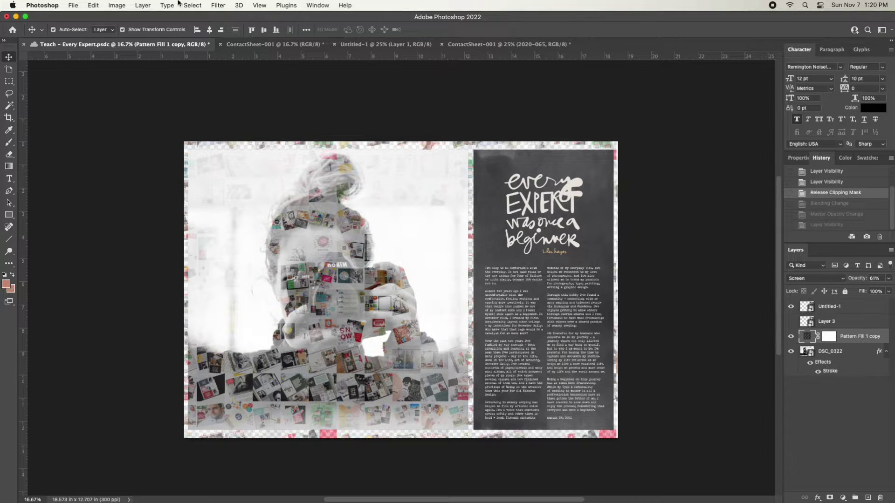
# - Switch to ContactSheet-001 and clear the thumbnail layer selection
pyautogui.click(375, 44)
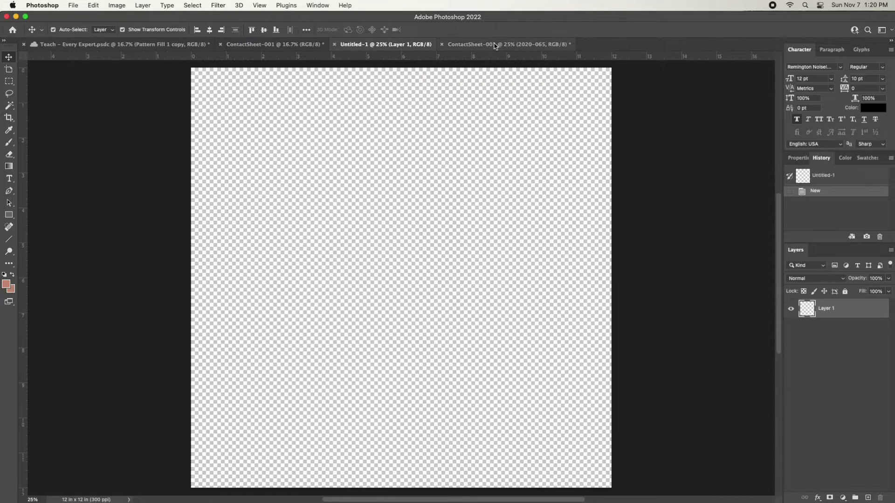
pyautogui.click(496, 44)
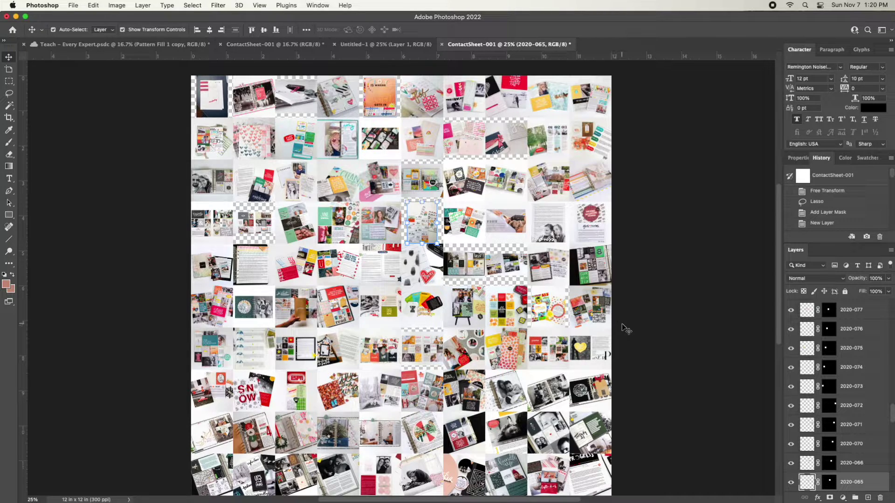
pyautogui.click(250, 213)
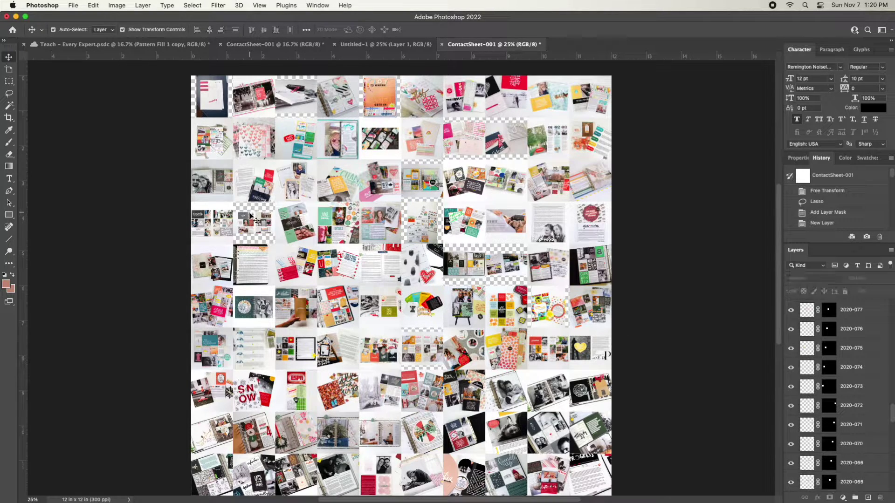
pyautogui.click(122, 166)
pyautogui.scroll(-2, 132, 193)
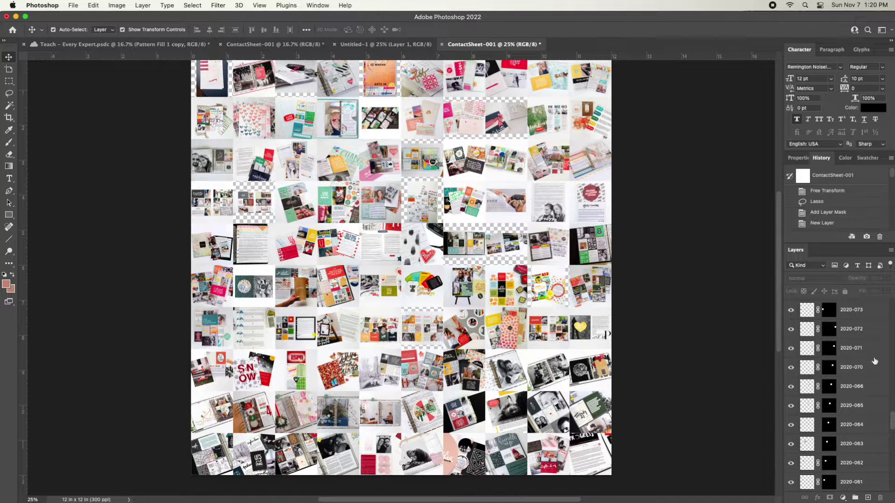
pyautogui.scroll(5, 868, 357)
pyautogui.scroll(5, 866, 352)
pyautogui.scroll(5, 865, 349)
pyautogui.scroll(2, 864, 349)
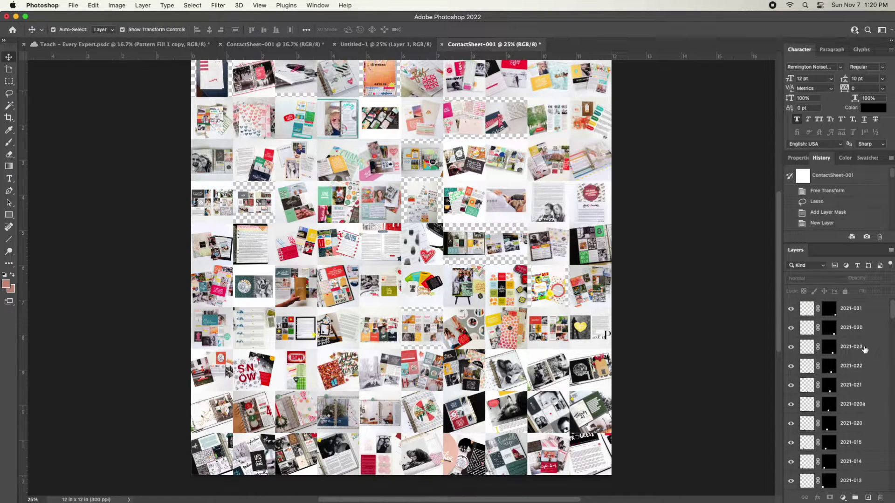
# - Select all thumbnail layers from 2021-031 down and merge them into one layer
pyautogui.click(863, 313)
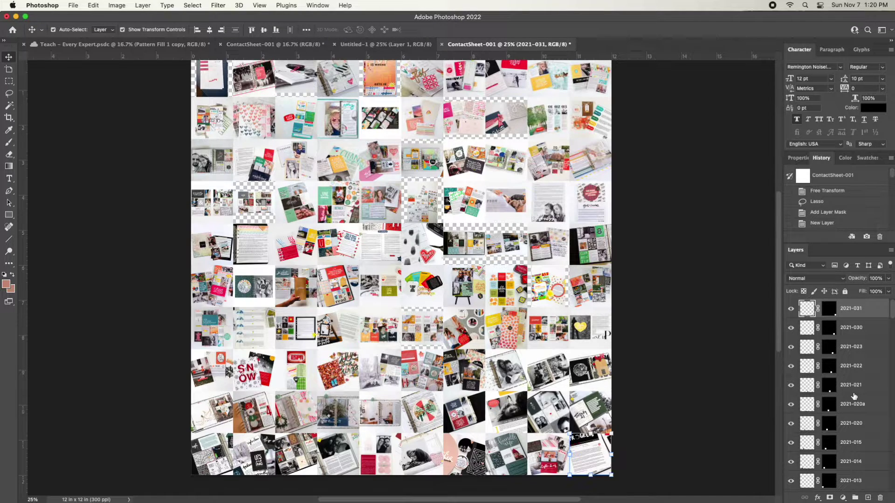
pyautogui.scroll(-3, 854, 395)
pyautogui.scroll(-3, 855, 419)
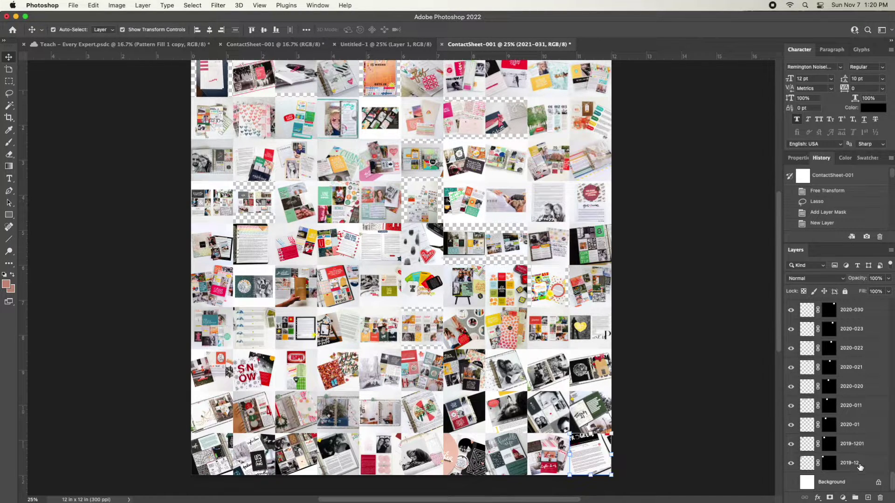
pyautogui.keyDown('shift'); pyautogui.click(859, 466); pyautogui.keyUp('shift')
pyautogui.rightClick(862, 427)
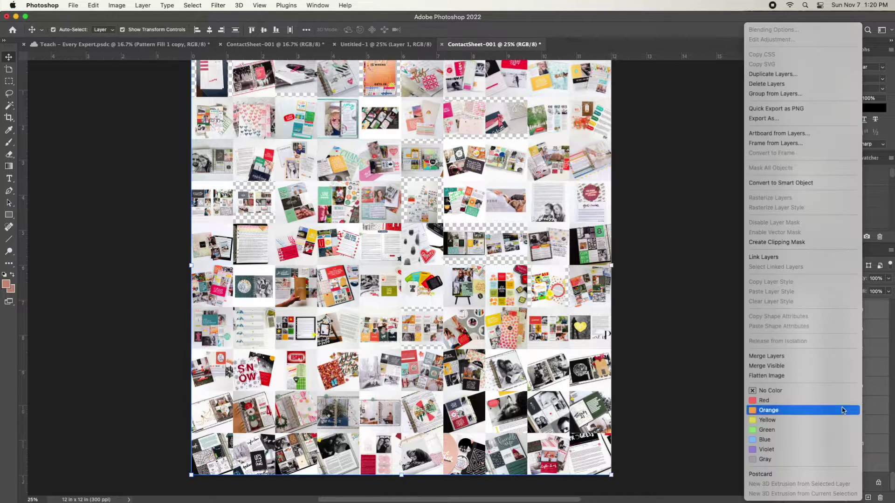
pyautogui.click(801, 356)
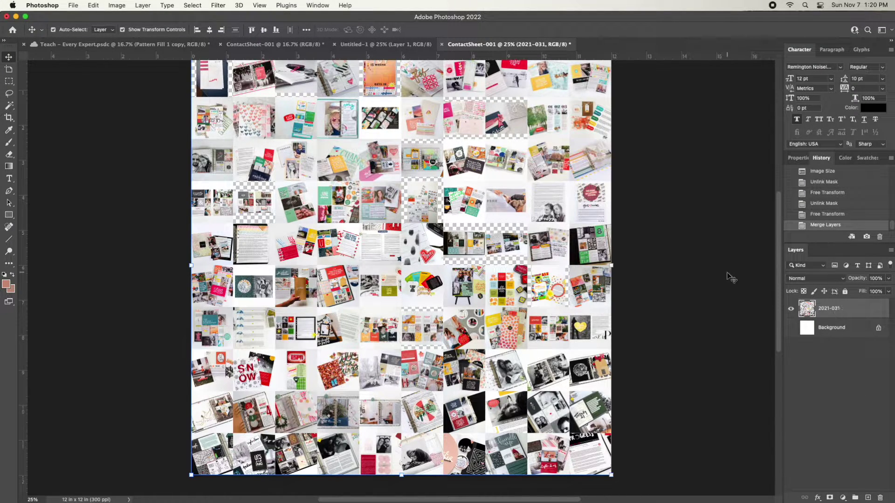
# - Try moving the merged collage and copying the portrait across, undoing both
pyautogui.moveTo(584, 244)
pyautogui.mouseDown()
pyautogui.moveTo(661, 256)
pyautogui.moveTo(522, 237)
pyautogui.mouseUp()
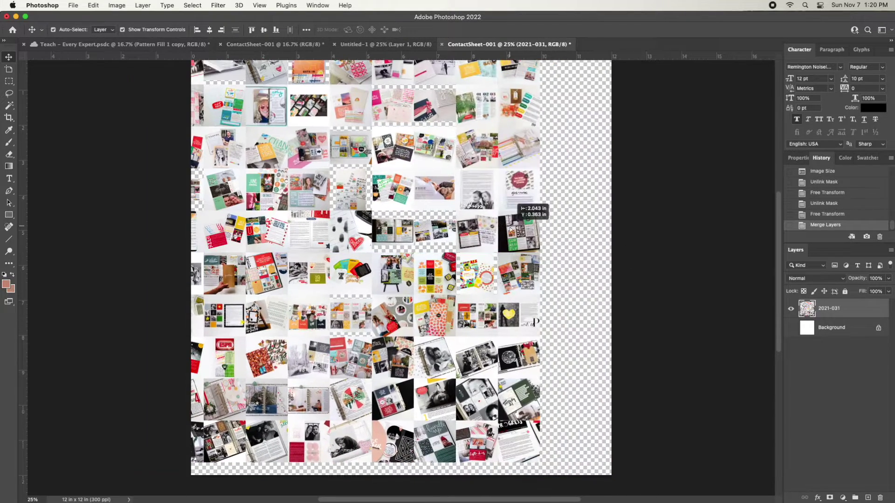
pyautogui.press('cmd+z')
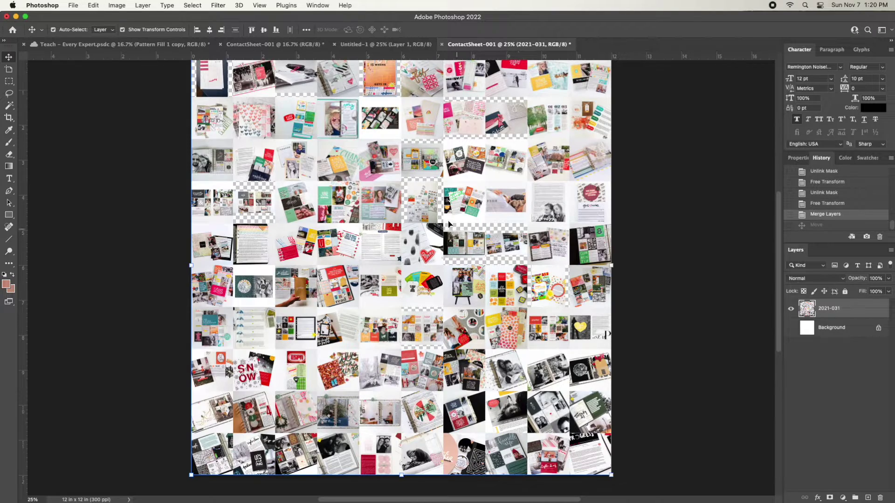
pyautogui.click(137, 45)
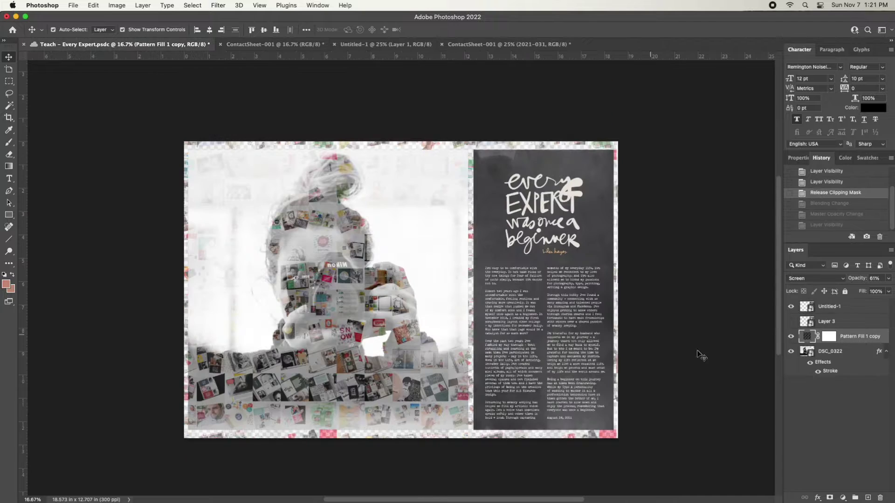
pyautogui.click(807, 352)
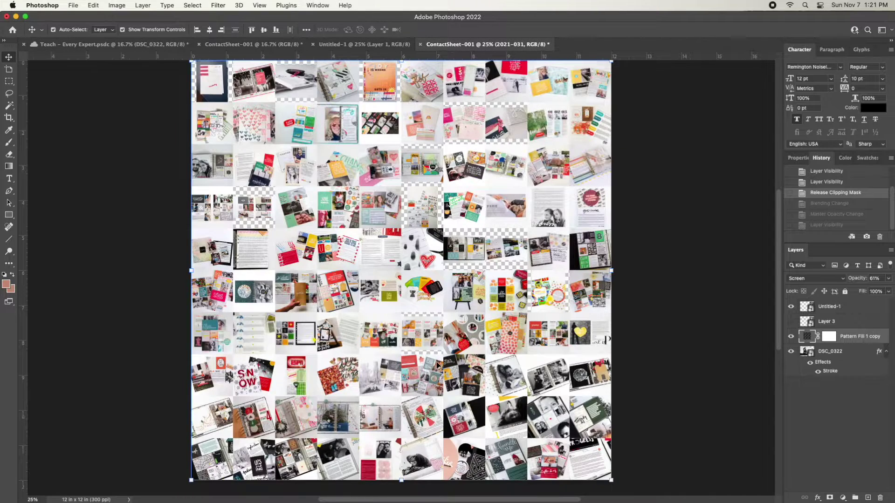
pyautogui.moveTo(452, 47); pyautogui.dragTo(437, 359)
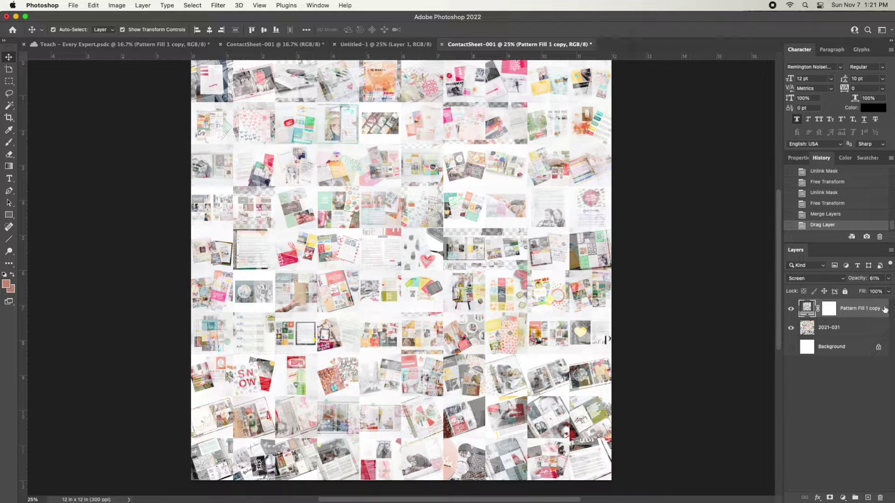
pyautogui.press('super+z')
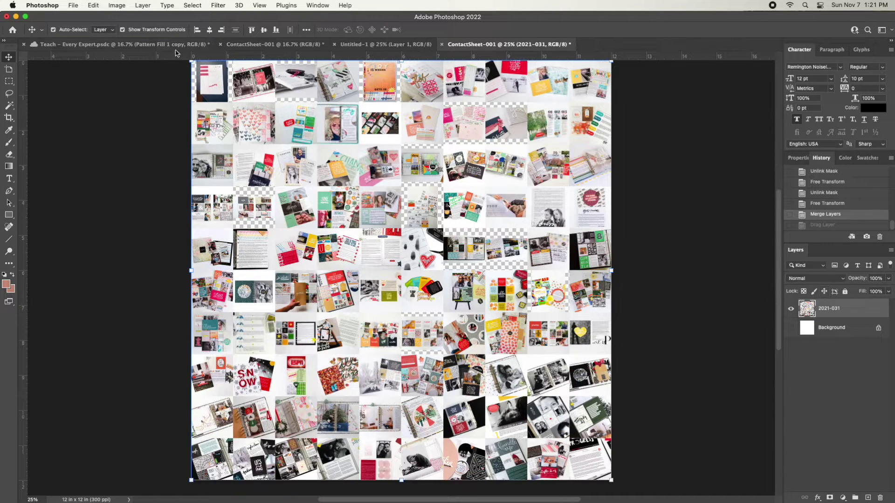
# - Move the DSC_0322 portrait upward within the Teach – Every Expert layout
pyautogui.click(177, 44)
pyautogui.click(808, 352)
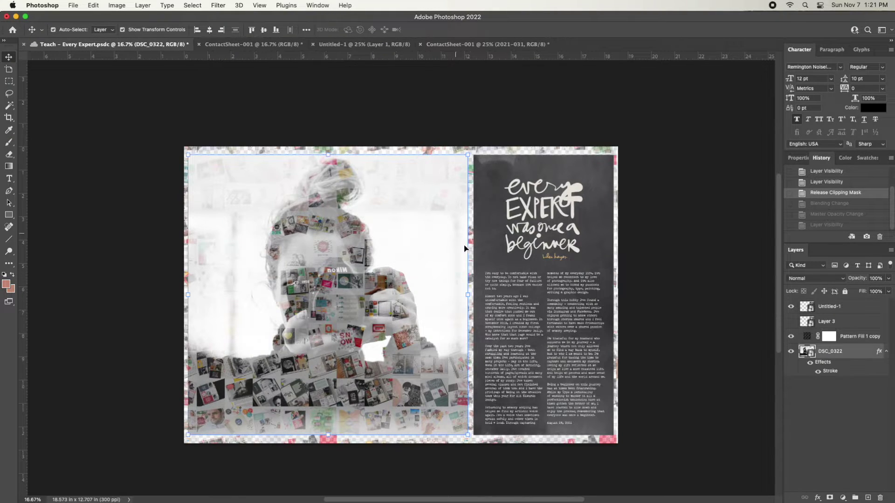
pyautogui.moveTo(426, 255); pyautogui.dragTo(430, 203)
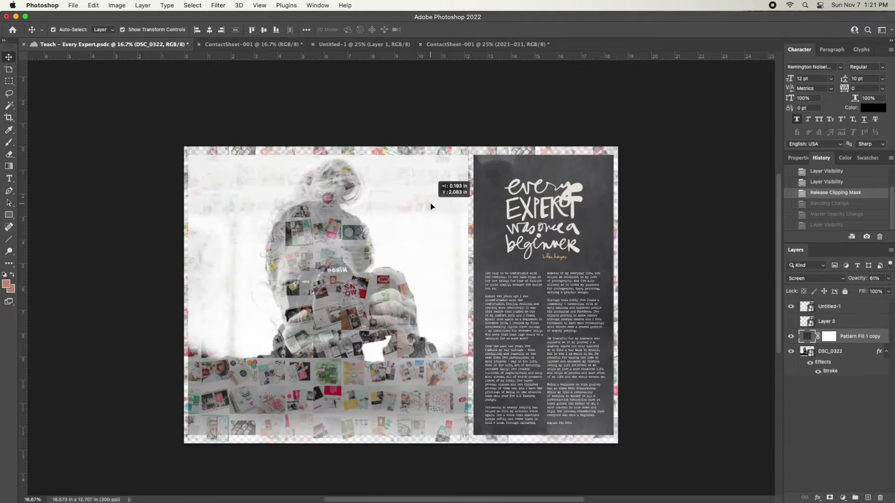
pyautogui.click(791, 336)
pyautogui.click(830, 353)
# - Centre the portrait on the contact sheet, hide its stroke, and drag it onto the Teach spread
pyautogui.moveTo(363, 249)
pyautogui.mouseDown()
pyautogui.moveTo(474, 46)
pyautogui.moveTo(454, 282)
pyautogui.mouseUp()
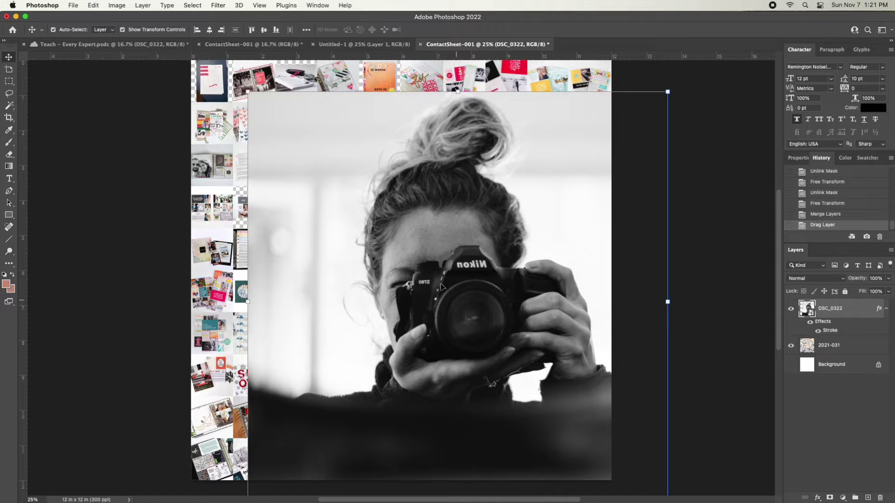
pyautogui.click(209, 29)
pyautogui.click(264, 29)
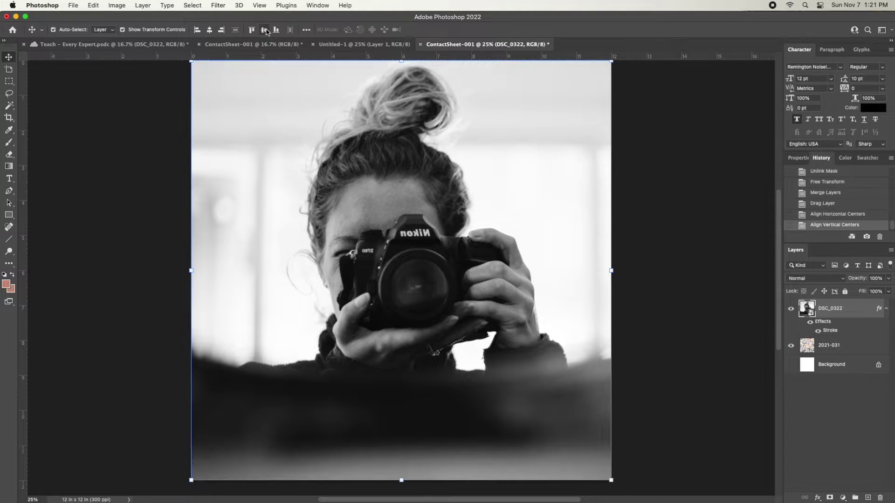
pyautogui.click(818, 330)
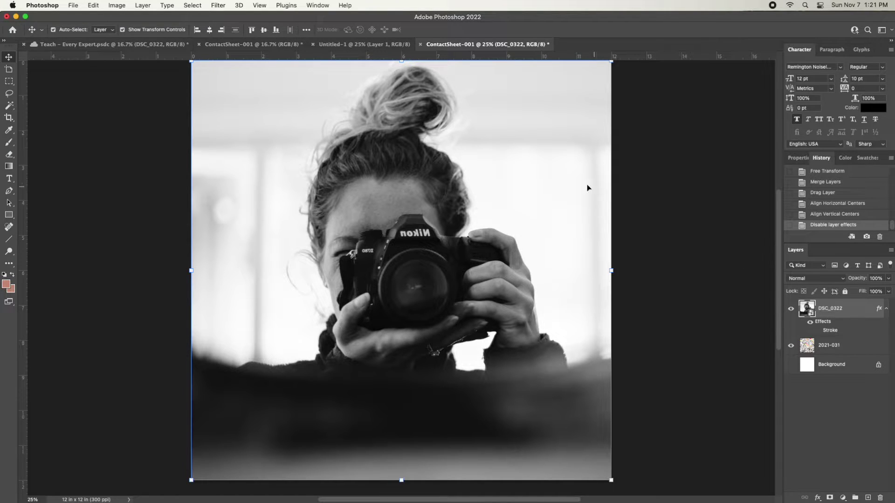
pyautogui.moveTo(350, 135); pyautogui.dragTo(213, 182)
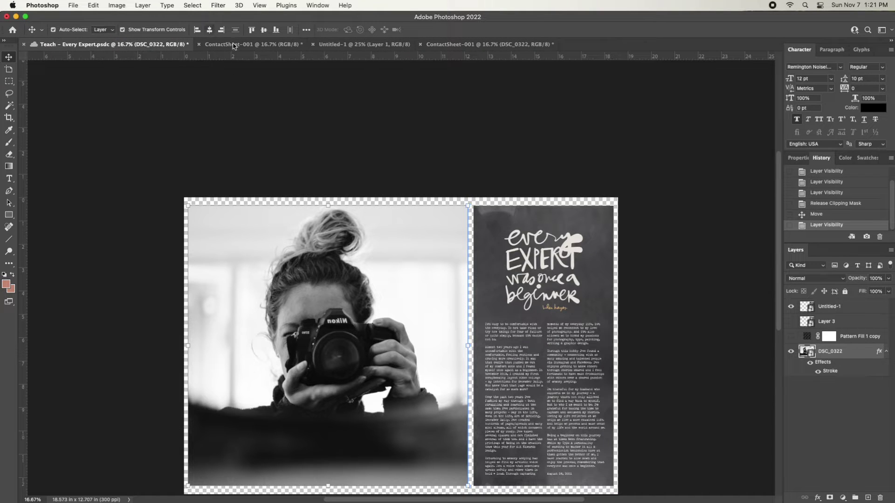
# - Compare the Pattern Fill 1 copy collage on and off over the Teach portrait, then return to ContactSheet-001
pyautogui.click(791, 336)
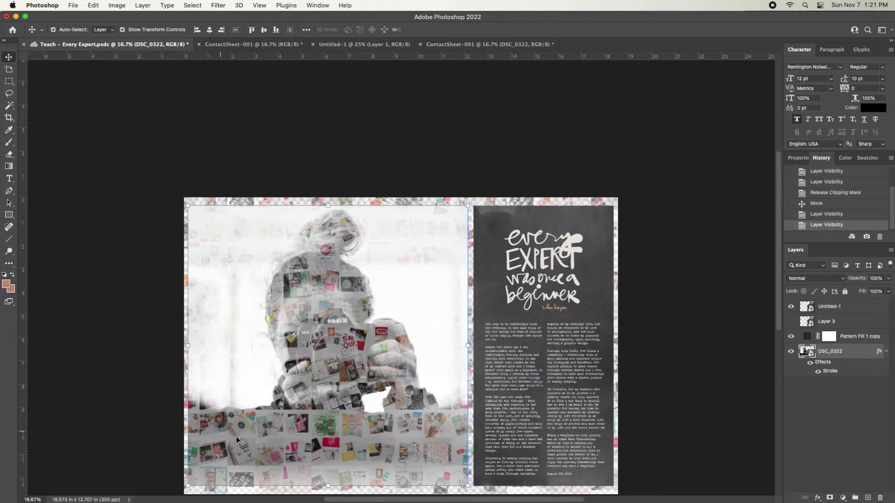
pyautogui.click(791, 336)
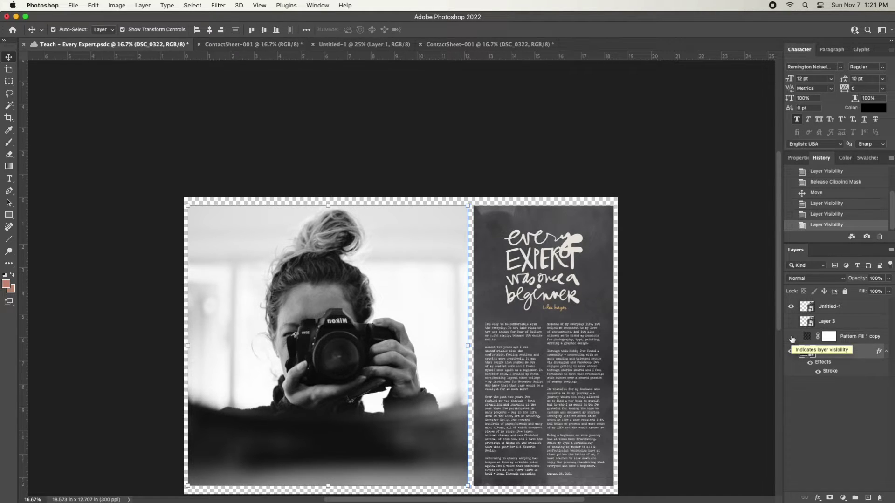
pyautogui.click(791, 337)
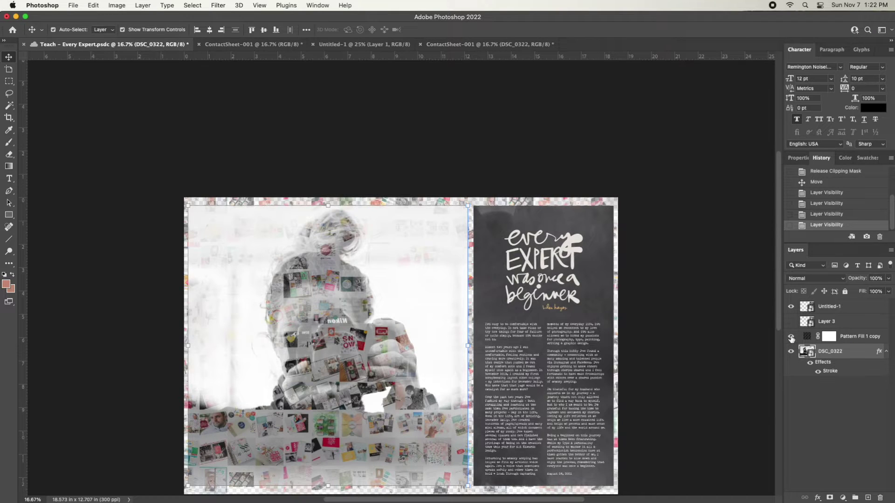
pyautogui.click(487, 44)
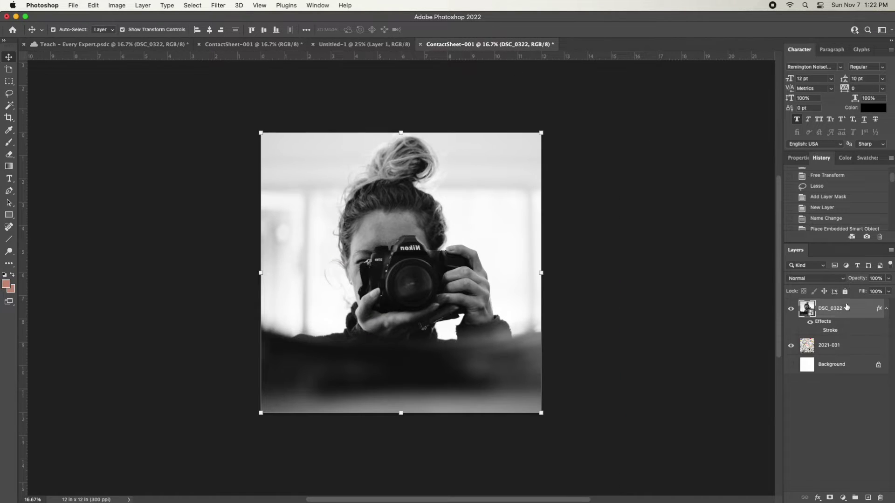
# - Move the 2021-031 collage layer above DSC_0322 and set its blend mode to Screen
pyautogui.moveTo(847, 307); pyautogui.dragTo(839, 354)
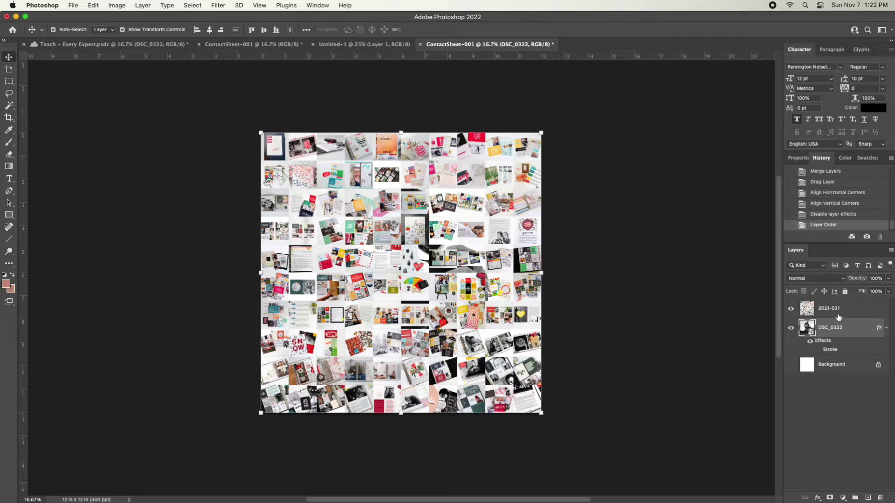
pyautogui.click(838, 313)
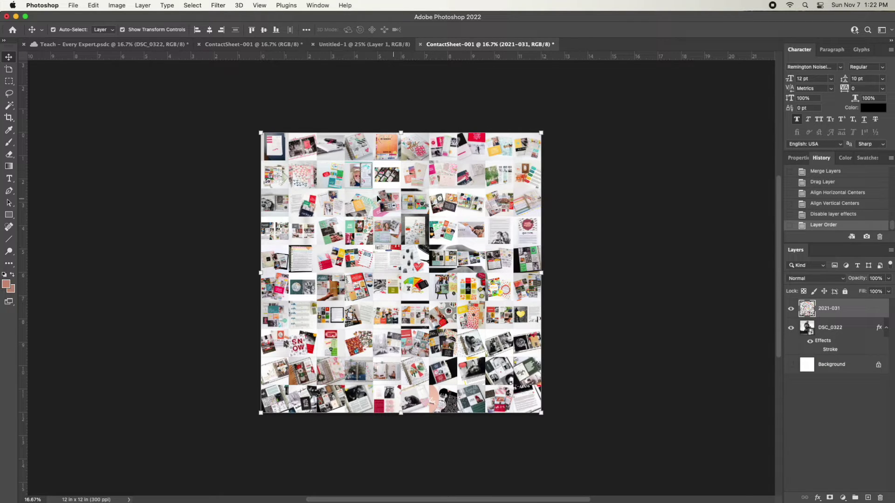
pyautogui.click(829, 279)
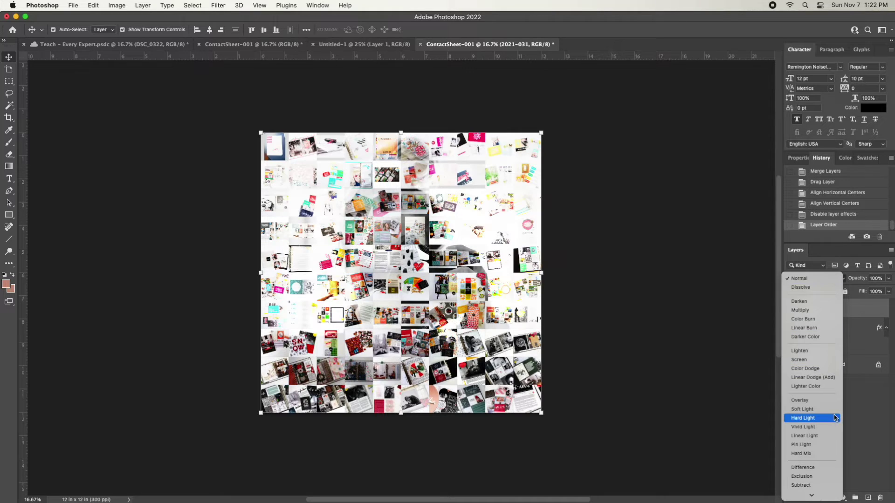
pyautogui.click(813, 320)
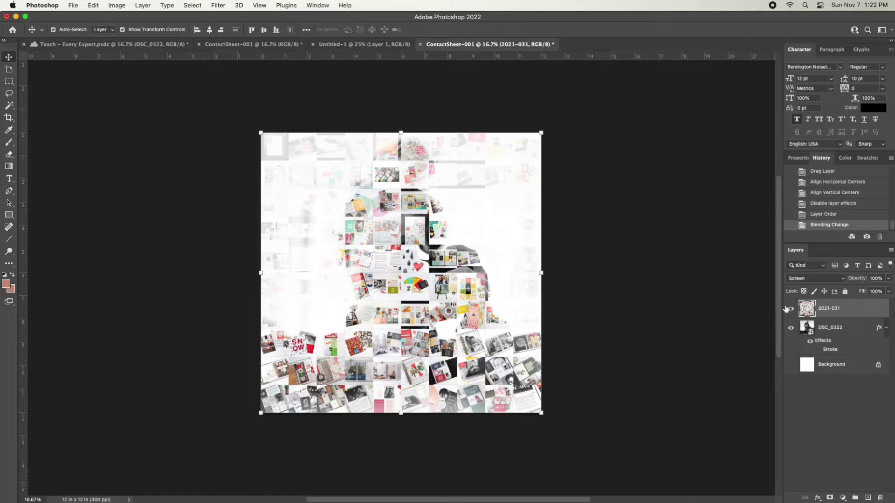
# - Toggle the collage and portrait visibility to compare them, leaving the collage hidden
pyautogui.click(790, 309)
pyautogui.click(791, 309)
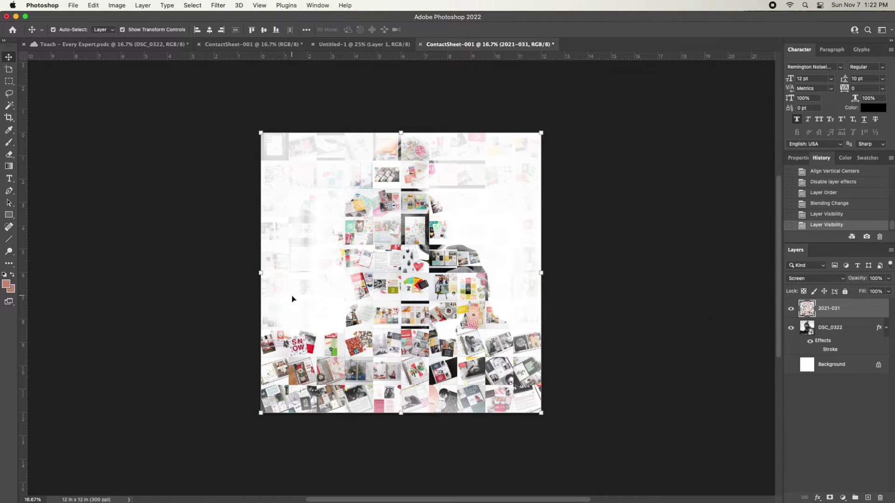
pyautogui.click(790, 309)
pyautogui.click(790, 309)
pyautogui.click(791, 328)
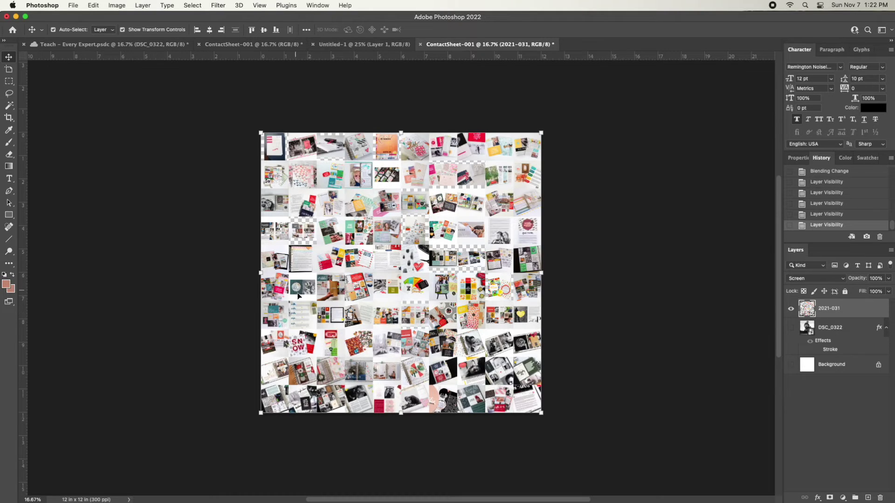
pyautogui.click(791, 328)
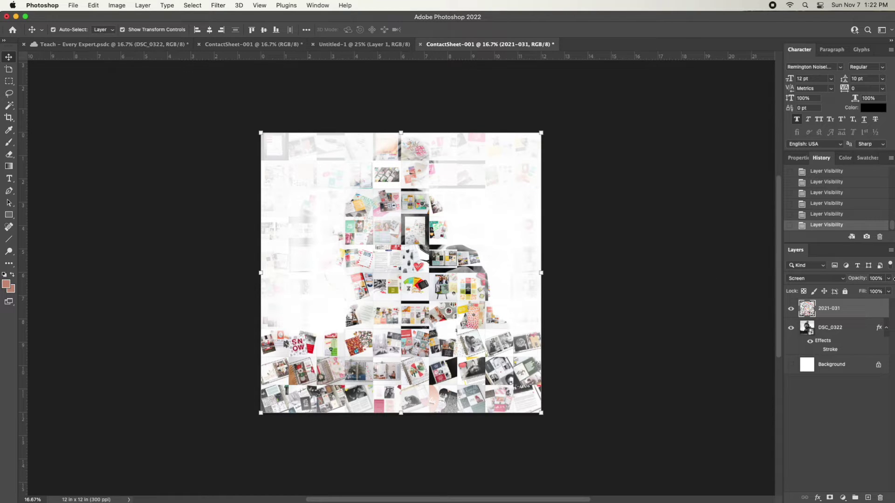
pyautogui.click(790, 309)
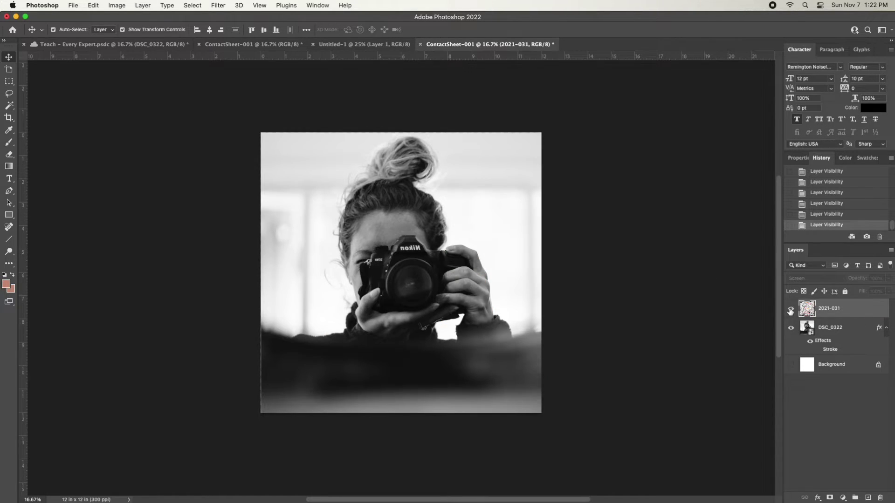
# - Show the 2021-031 collage at about 63% opacity, then switch to the blank Untitled-1 document
pyautogui.click(791, 309)
pyautogui.click(888, 278)
pyautogui.moveTo(864, 292); pyautogui.dragTo(873, 291)
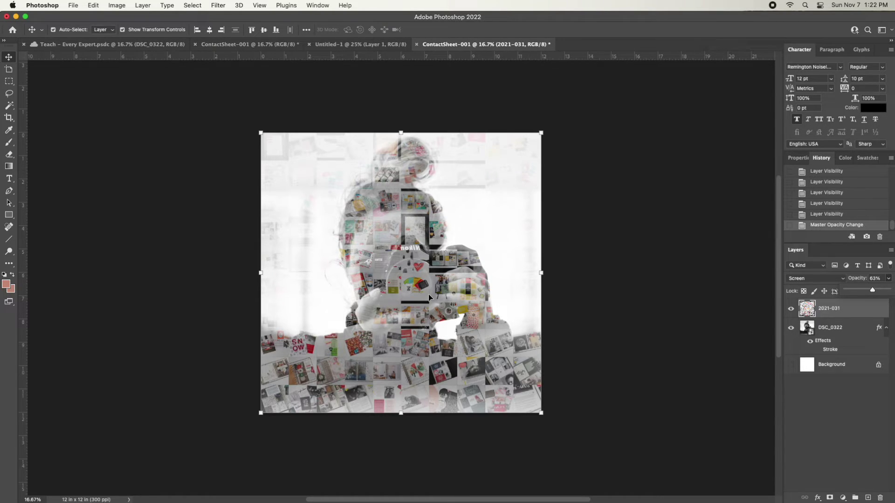
pyautogui.click(349, 45)
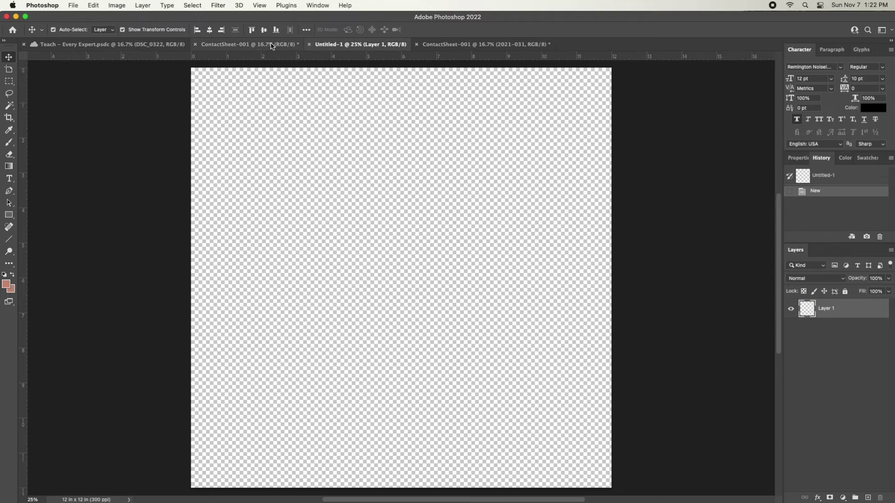
pyautogui.click(272, 45)
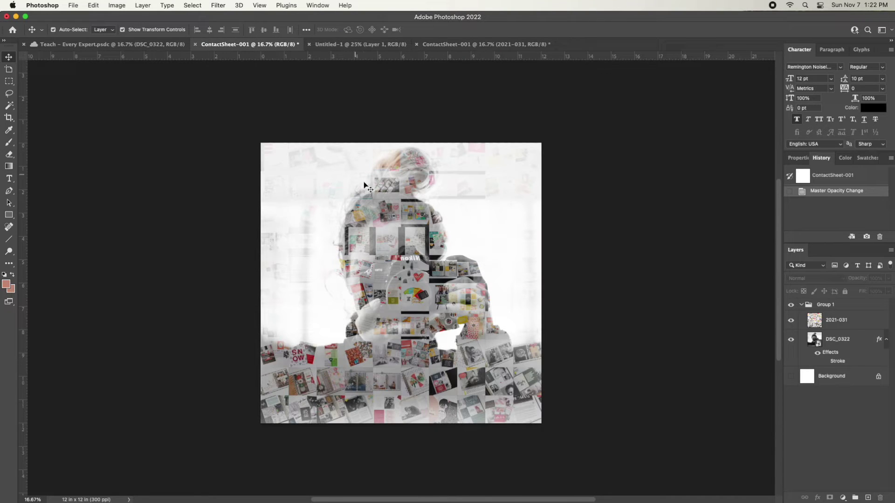
pyautogui.click(74, 4)
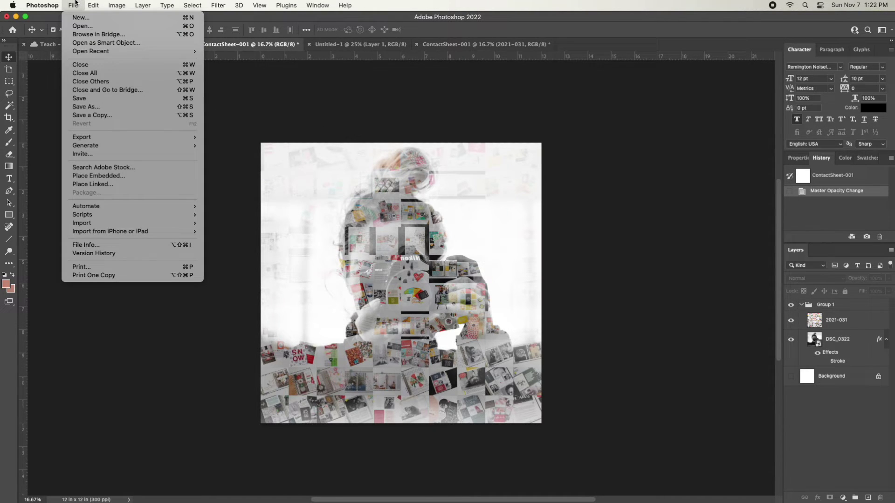
pyautogui.moveTo(86, 206)
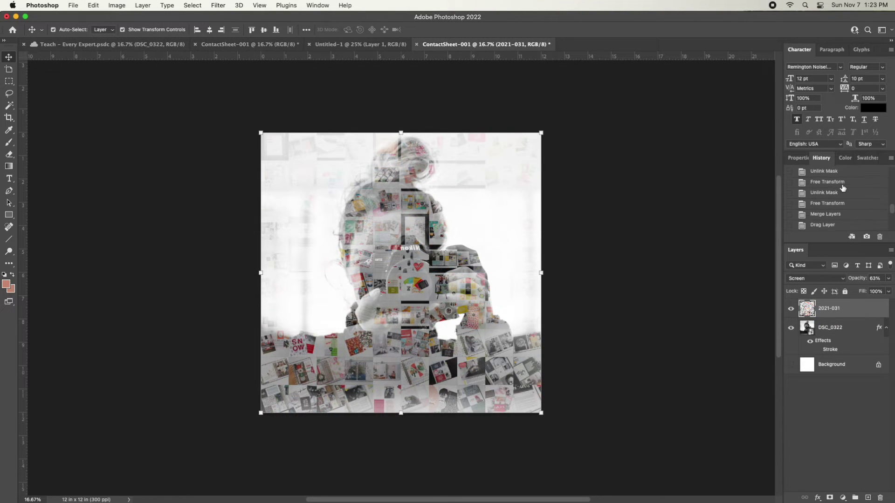
pyautogui.scroll(-1, 842, 188)
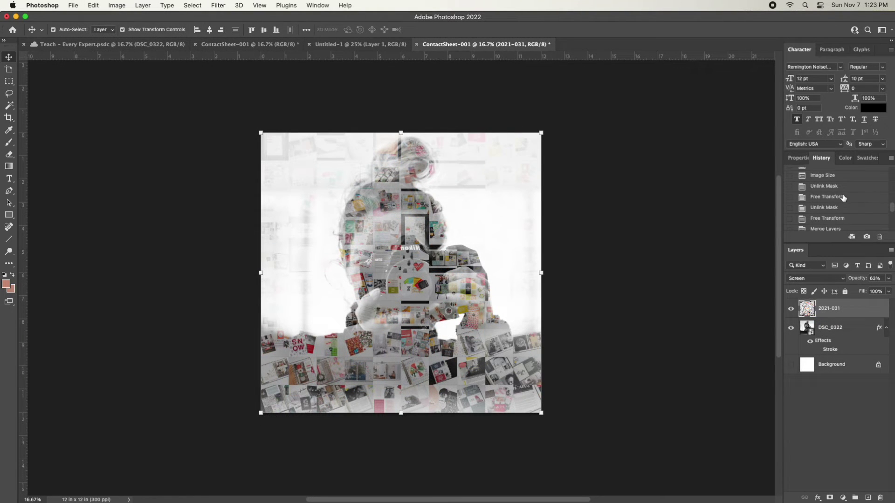
pyautogui.scroll(-1, 841, 195)
pyautogui.click(838, 179)
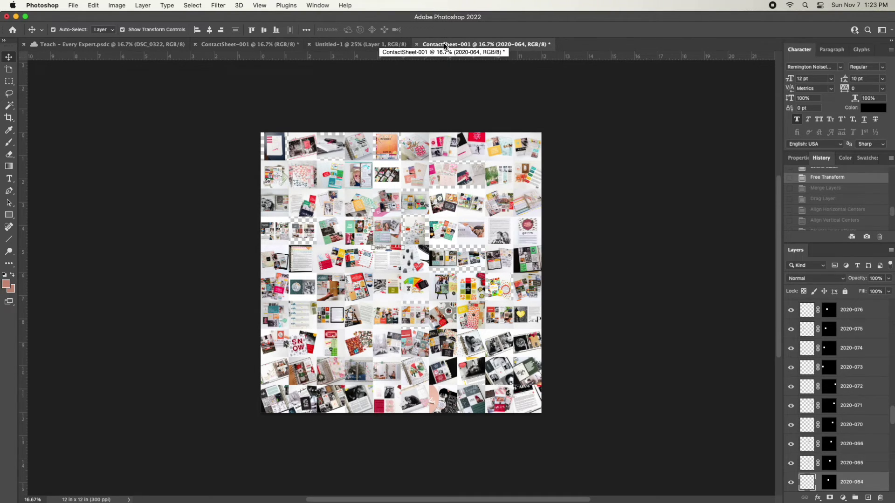
pyautogui.scroll(-5, 843, 212)
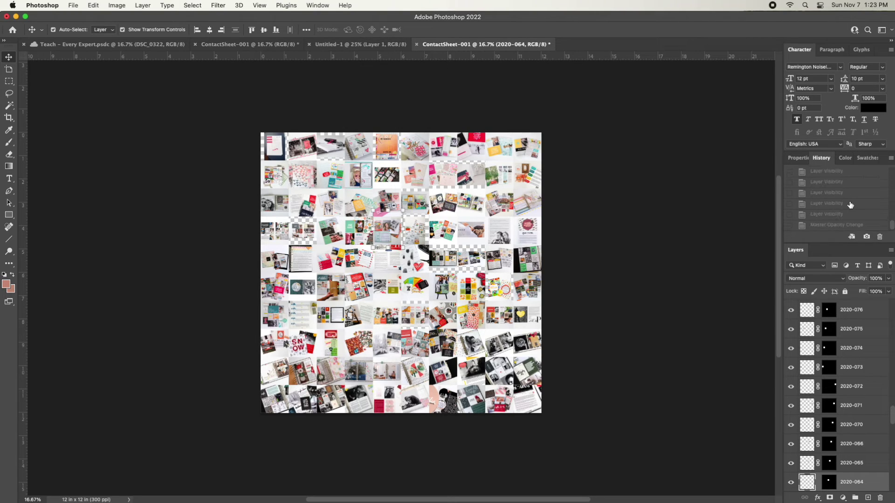
pyautogui.click(835, 225)
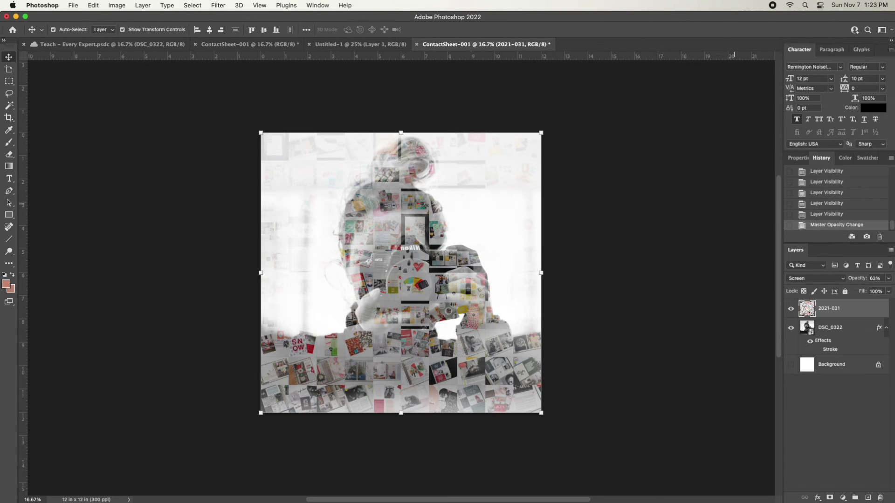